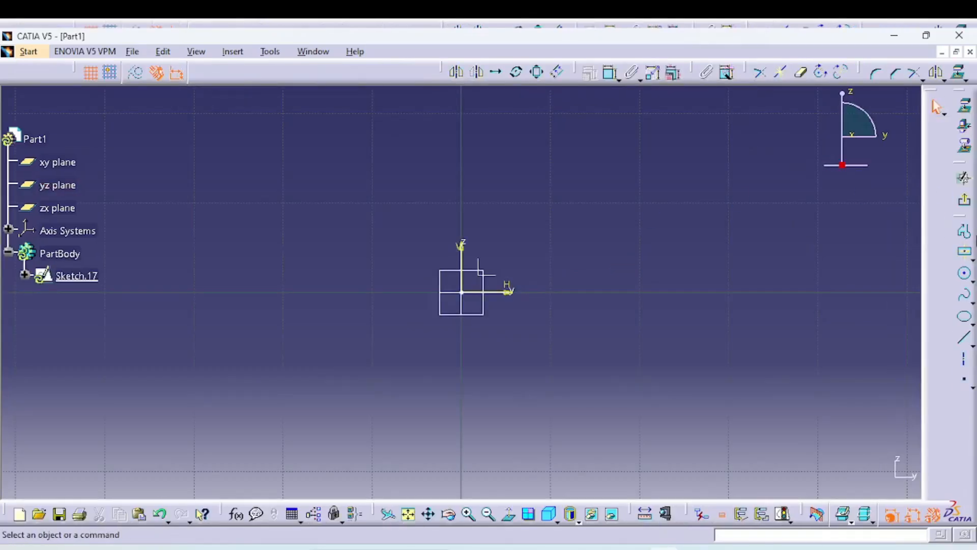
Sketch an open spline bulging to the negative H side, starting about 20 mm up the vertical axis and ending on it below the origin
click(964, 297)
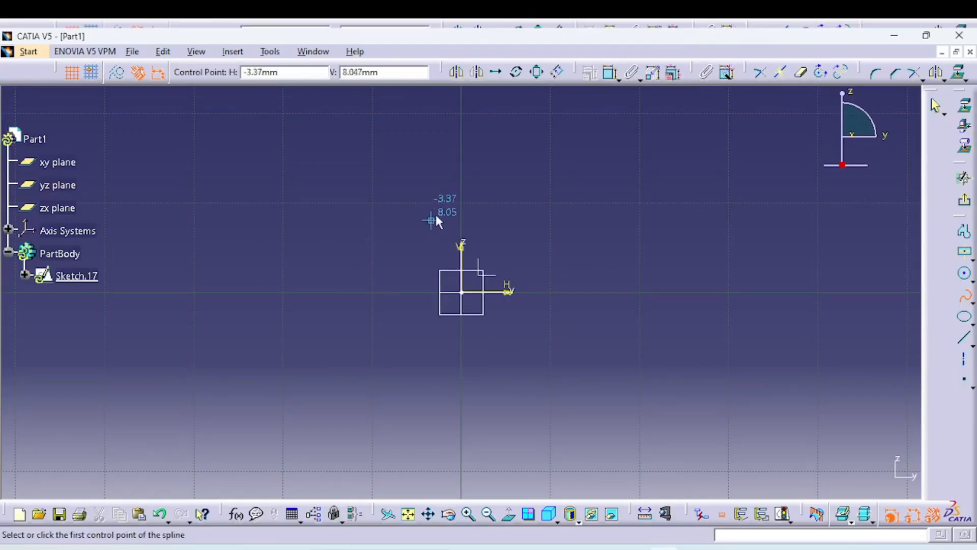
click(461, 112)
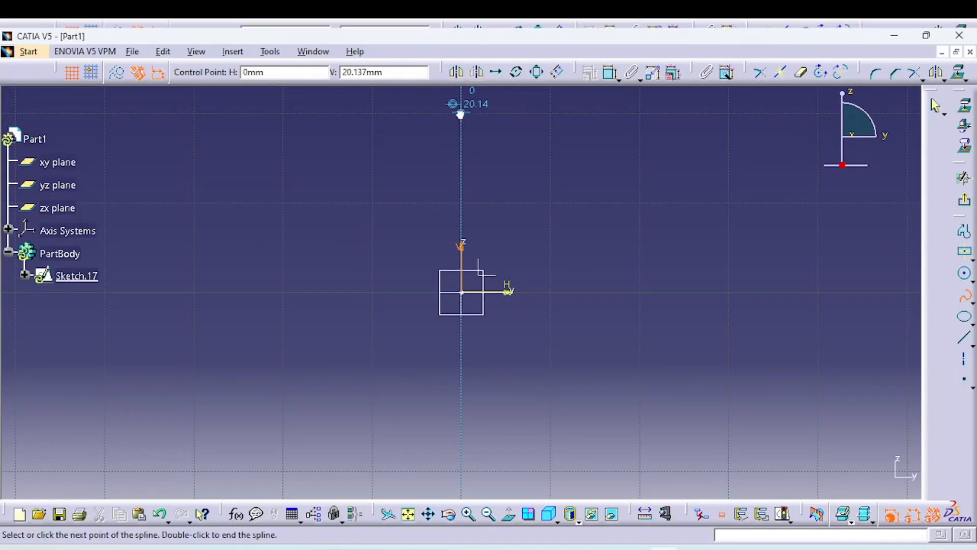
click(381, 111)
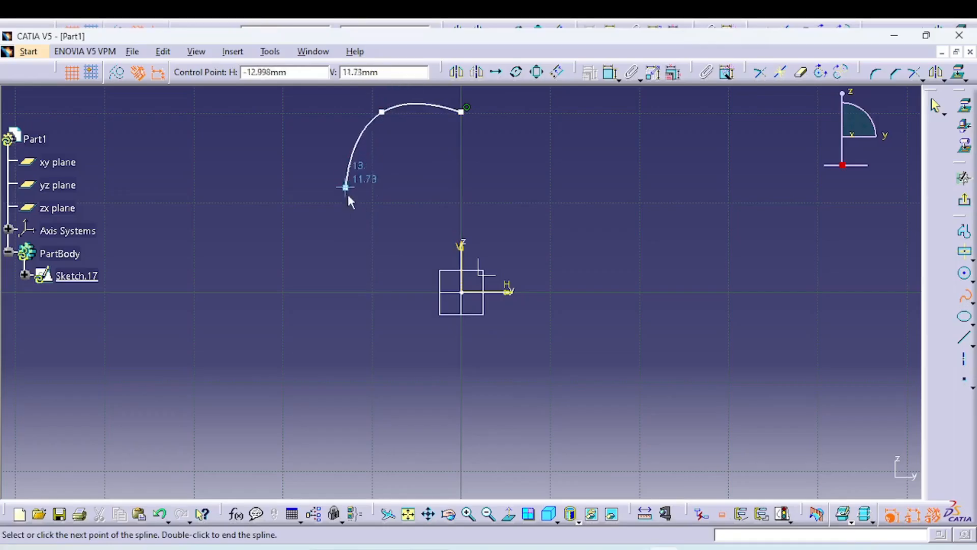
click(350, 243)
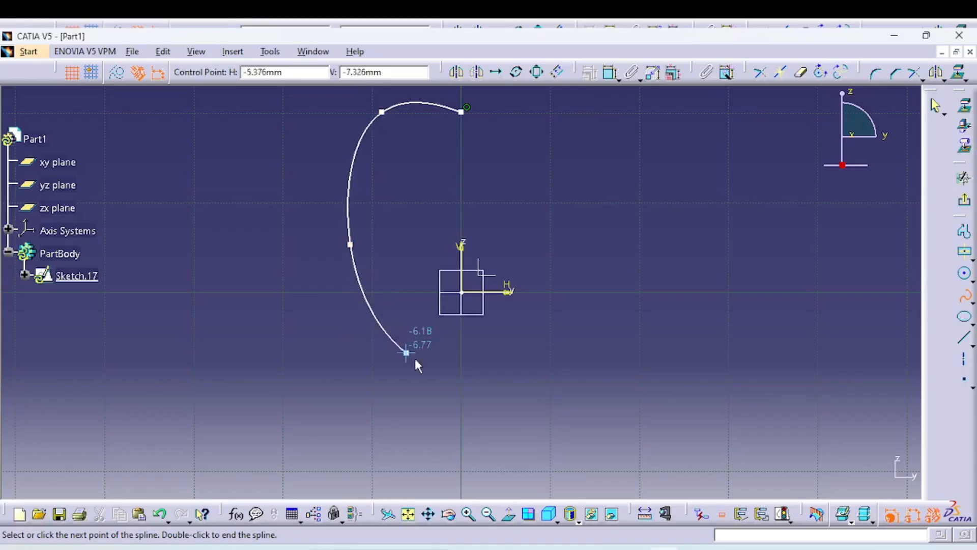
click(454, 401)
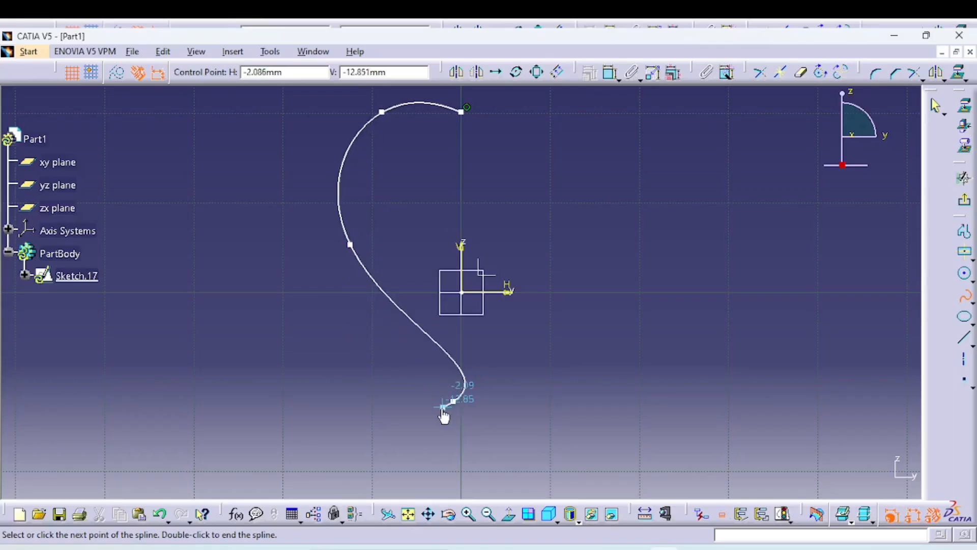
click(462, 409)
double_click(918, 125)
key(Escape)
Reshape the spline by raising its upper endpoint to about 23.5 mm on the vertical axis and moving its third control point inward
middle_drag(523, 154, 526, 305)
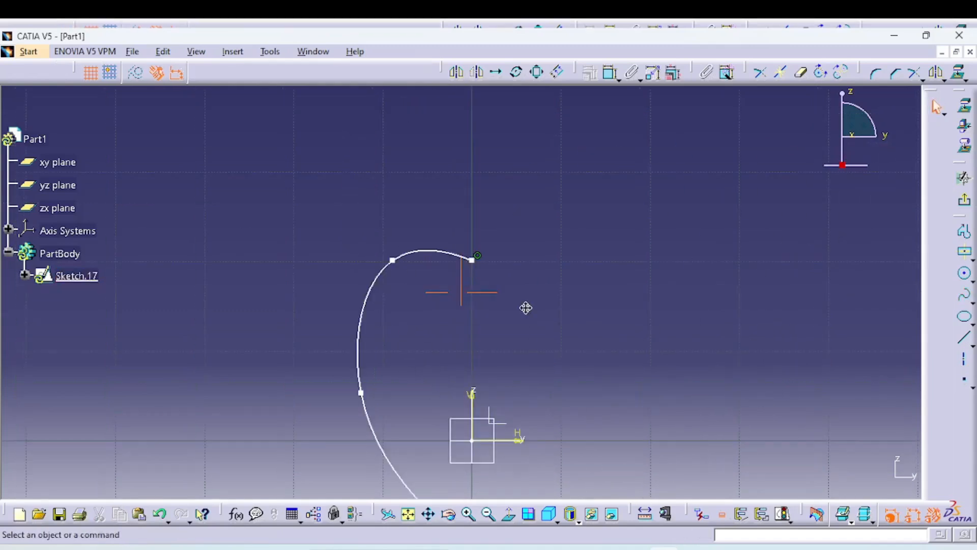
drag(471, 261, 473, 232)
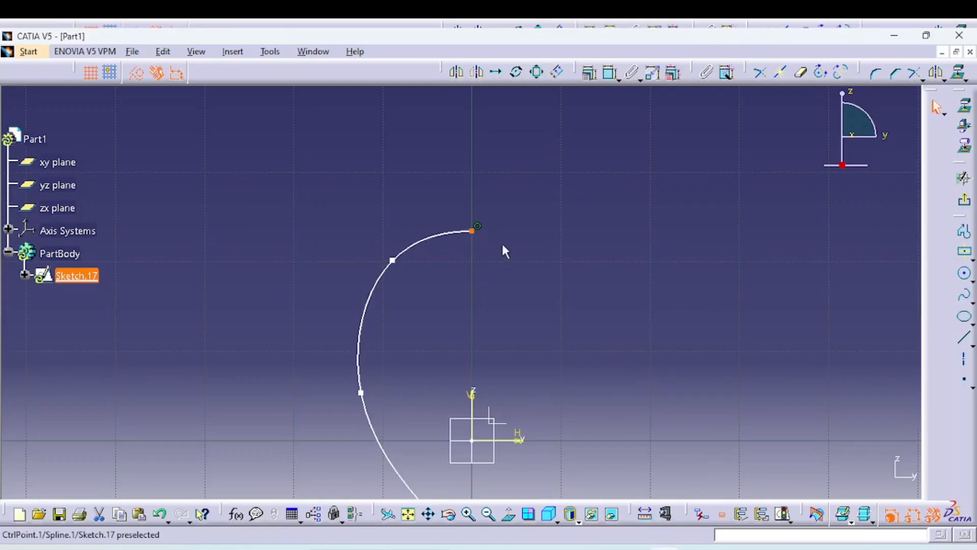
middle_drag(515, 270, 521, 199)
drag(367, 320, 395, 322)
click(443, 237)
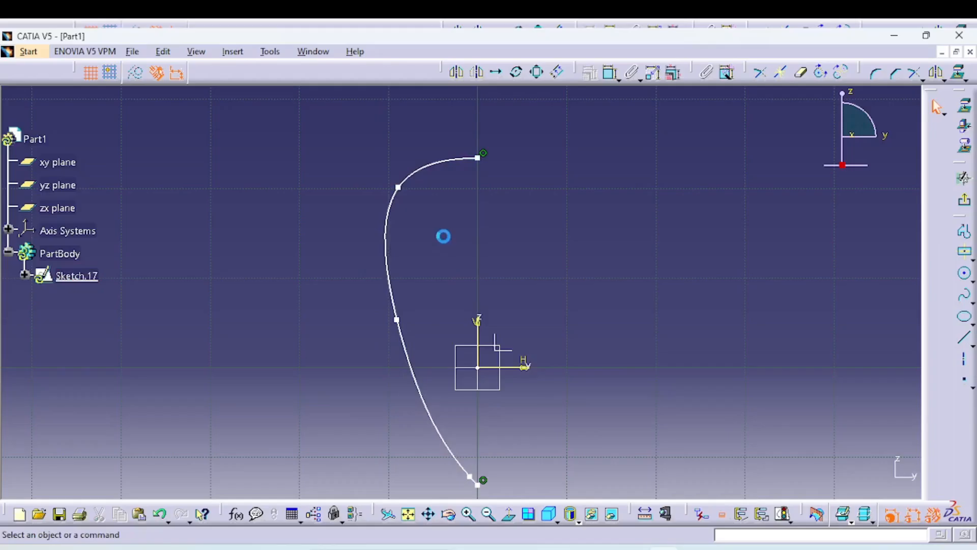
Finish the sketch and extrude the spline into a surface 5 mm to each side of its plane
middle_drag(602, 316, 556, 322)
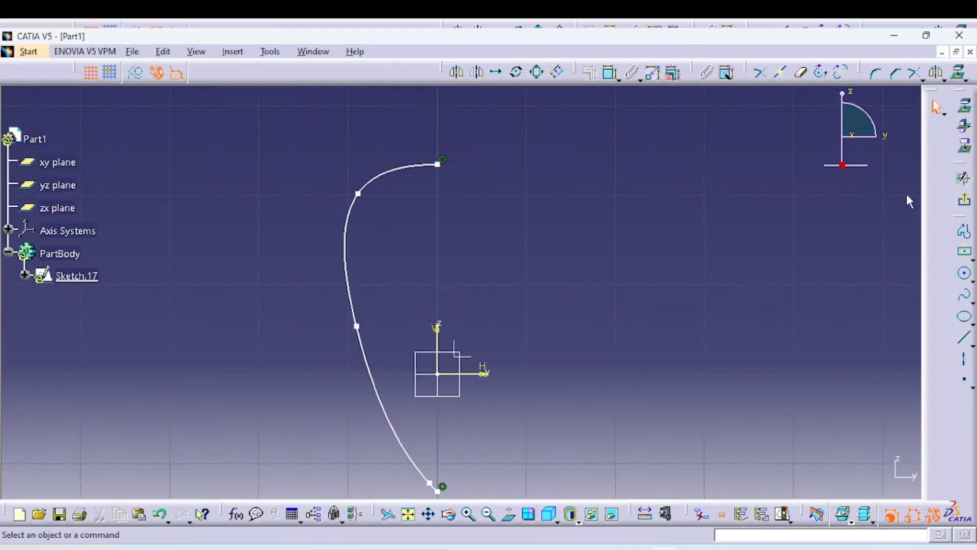
click(965, 200)
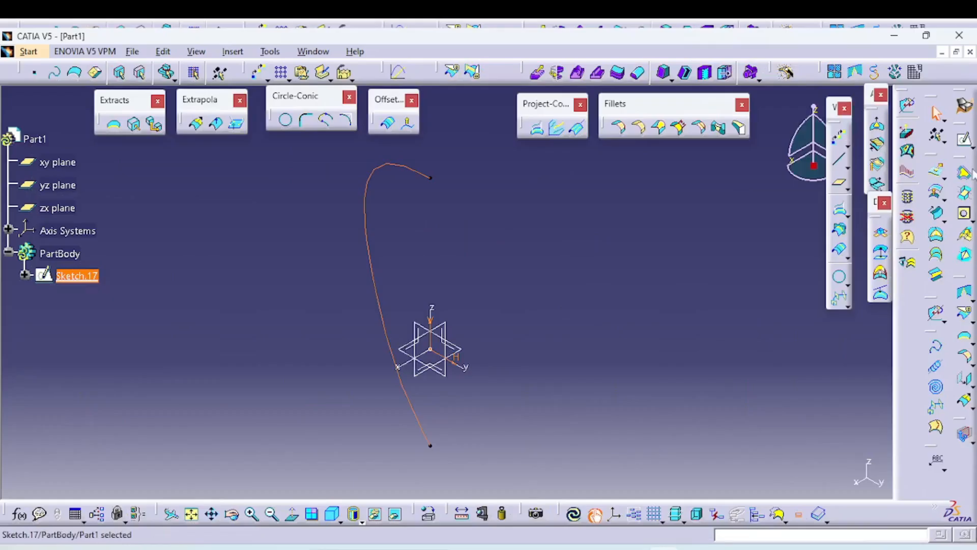
click(937, 171)
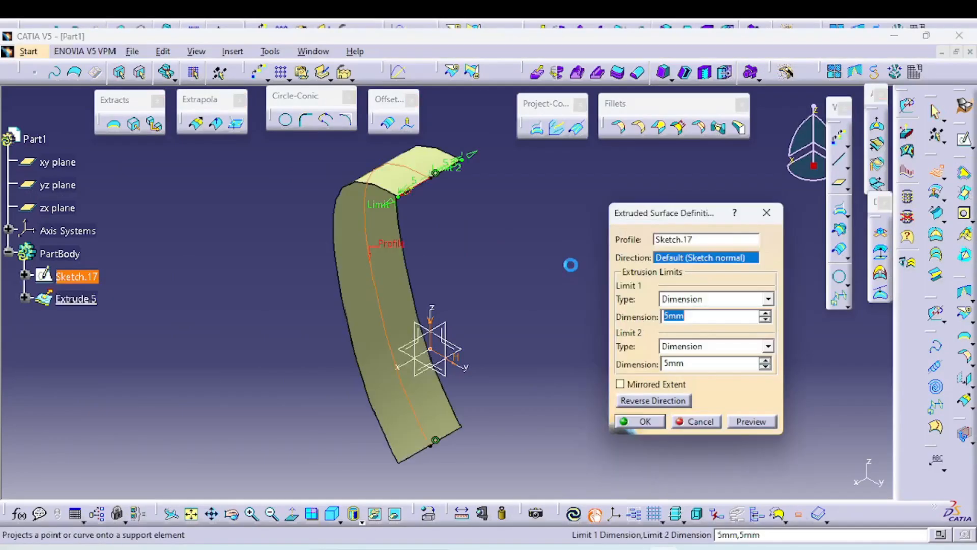
click(644, 421)
On the same plane, sketch a second spline bulging to the positive H side, from just beside the first curve's upper end to about H 2.1, V -13.2 mm
middle_drag(480, 316, 602, 259)
click(964, 138)
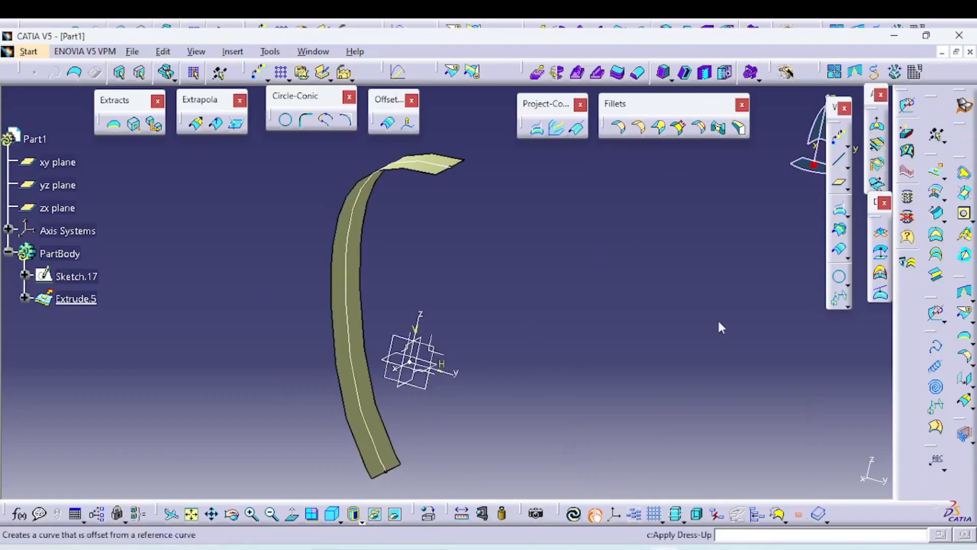
click(432, 391)
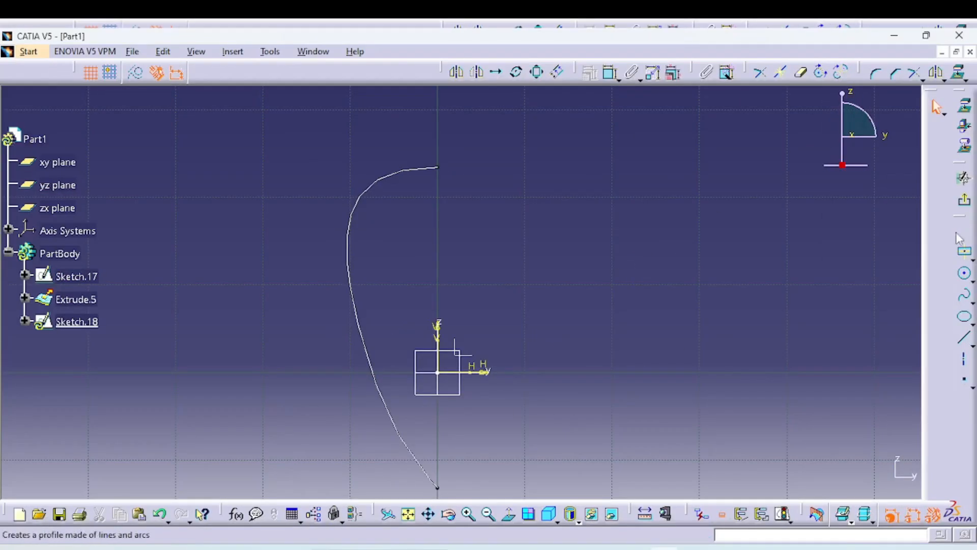
click(963, 299)
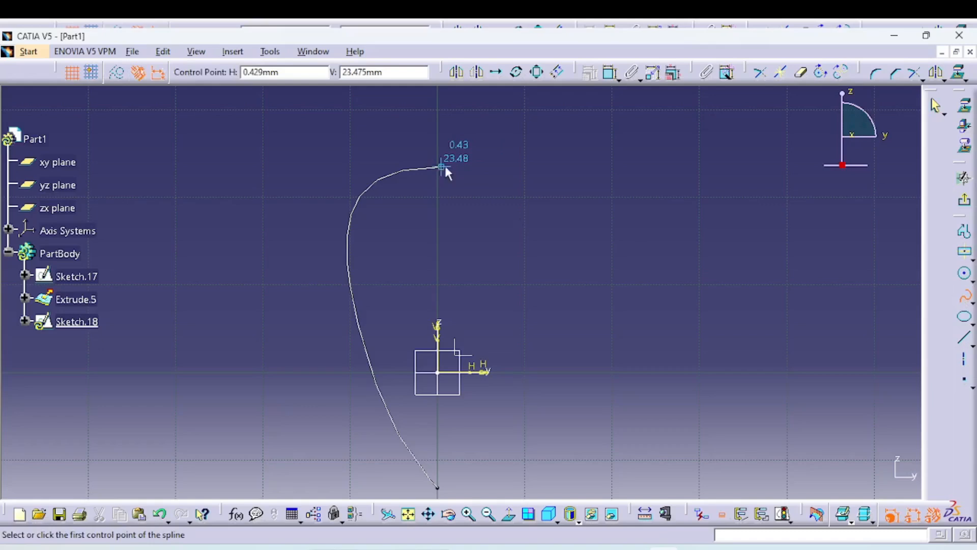
click(447, 167)
click(537, 175)
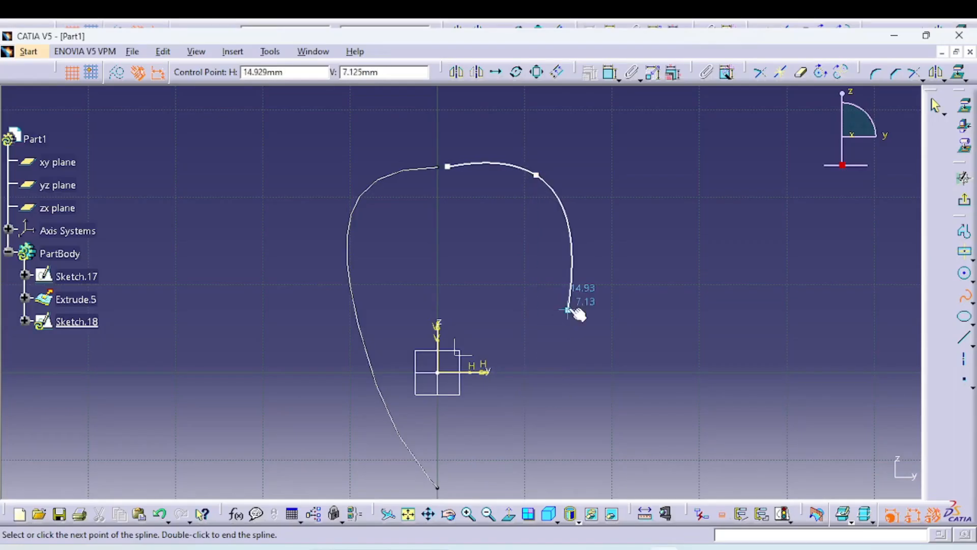
click(546, 326)
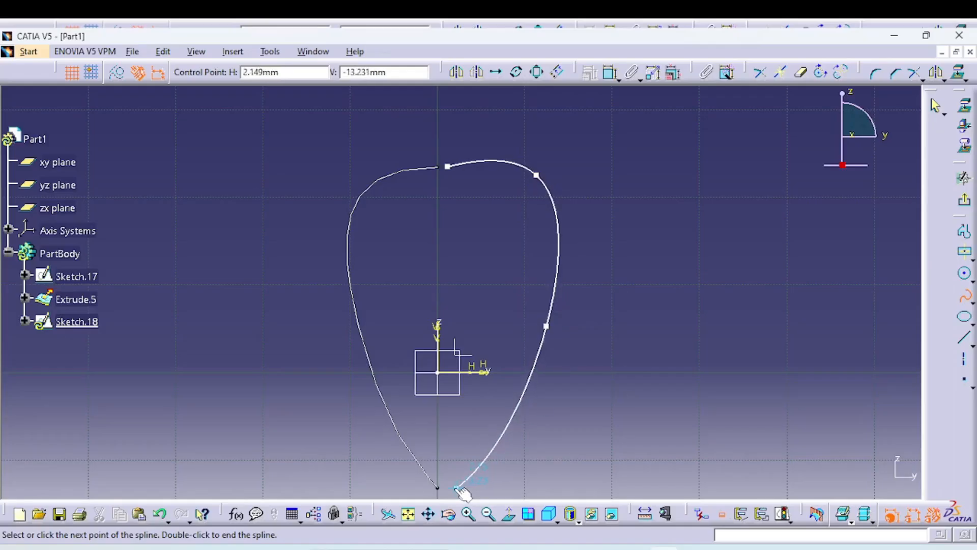
click(457, 488)
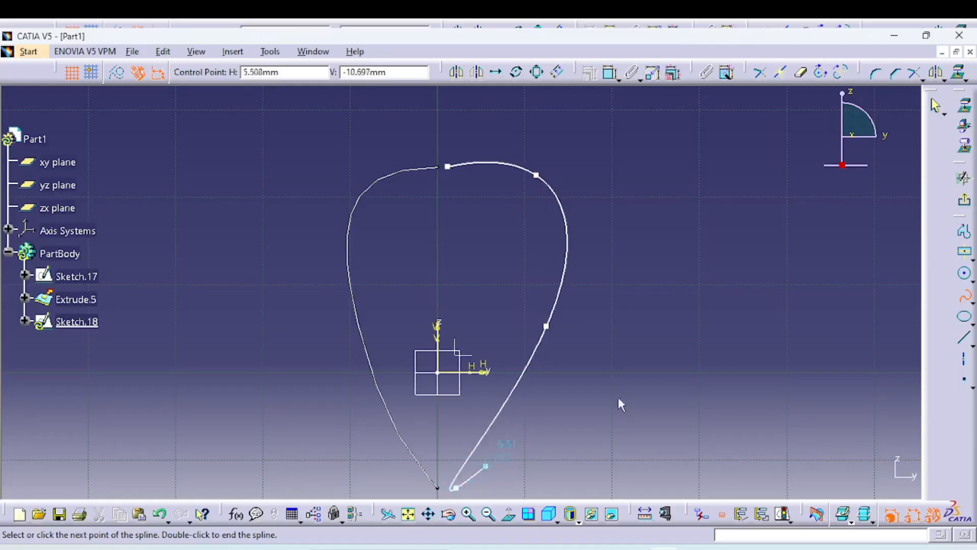
click(936, 105)
click(786, 205)
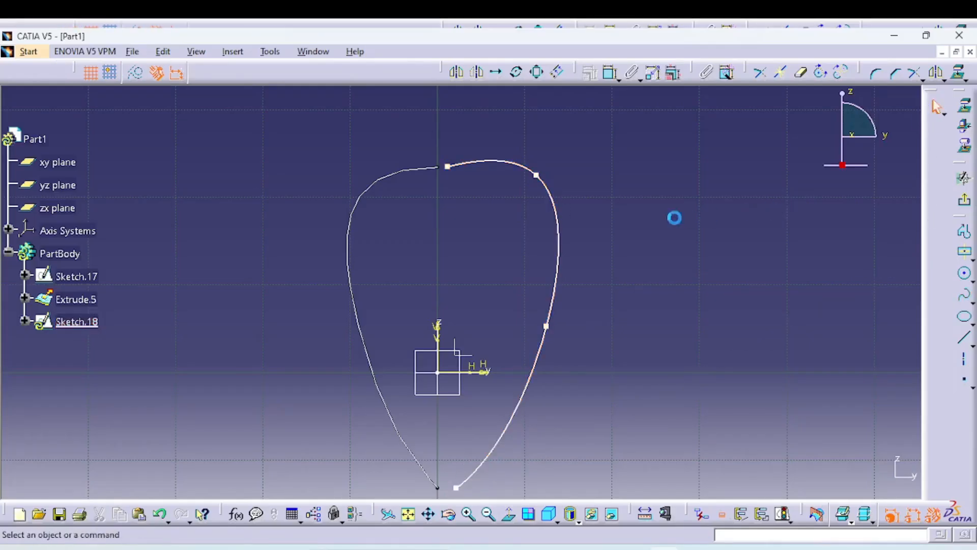
Move the second spline's upper control point slightly downward to even out its curvature
middle_drag(676, 215, 709, 220)
drag(571, 179, 570, 197)
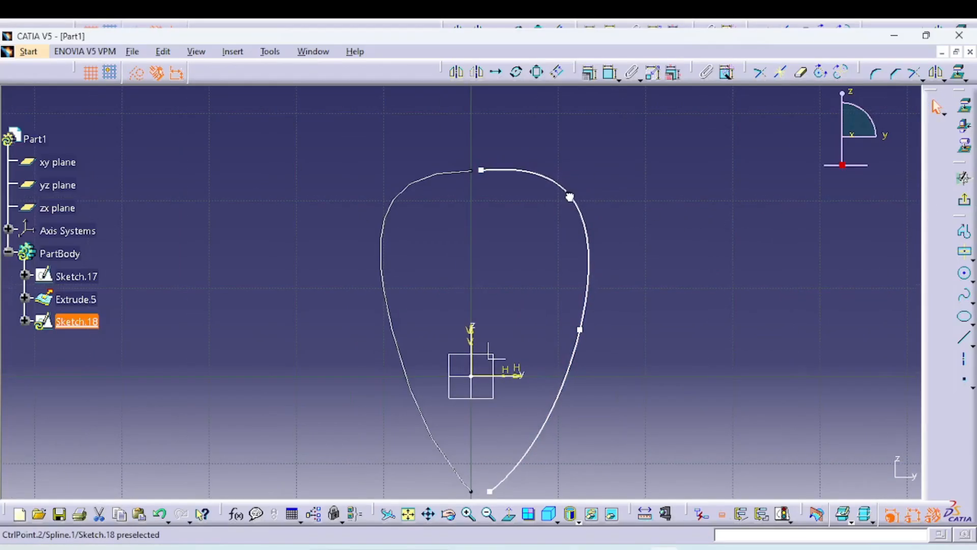
click(630, 194)
Constrain the second spline's upper endpoint to a 0.2 mm distance from the first curve's upper end
middle_drag(484, 216, 519, 303)
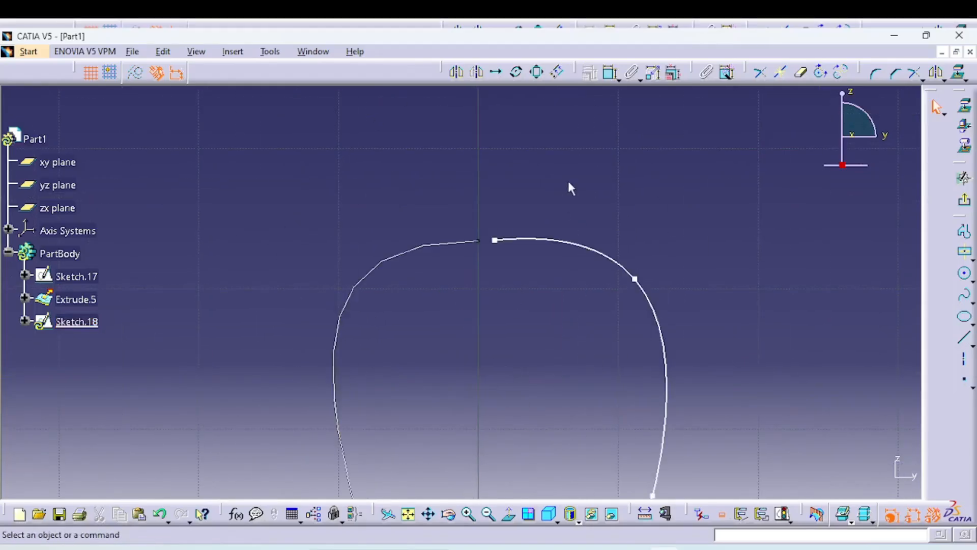
click(611, 73)
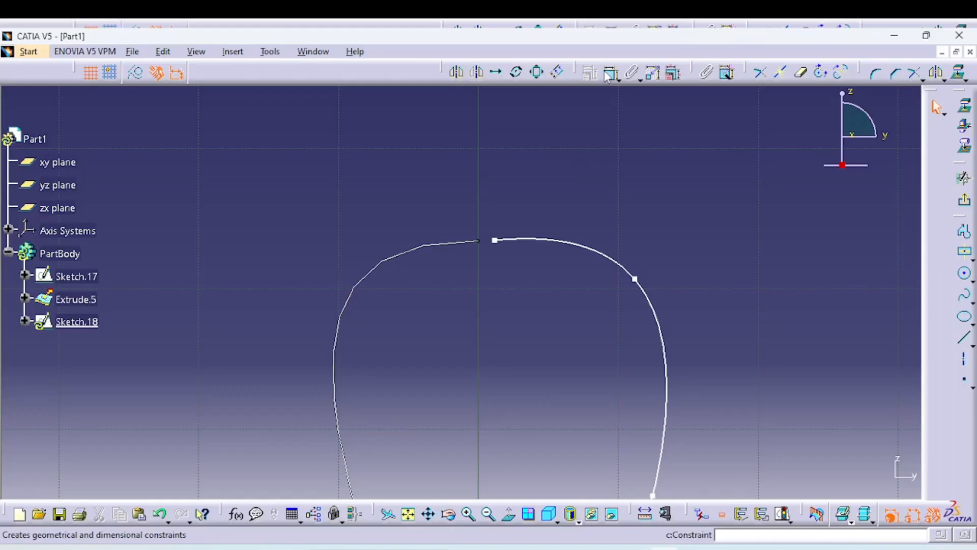
click(478, 240)
click(495, 240)
double_click(505, 192)
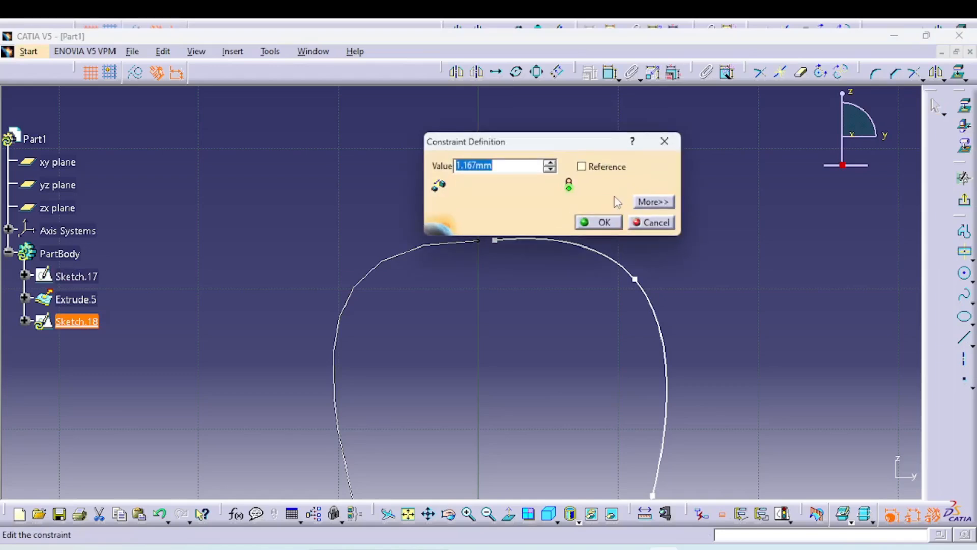
text(0)
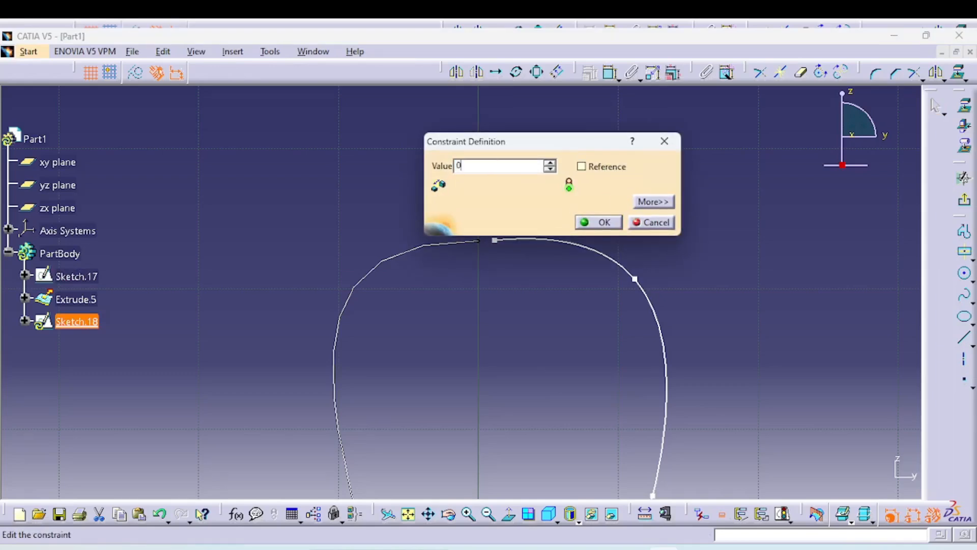
key(Tab)
click(608, 222)
double_click(484, 189)
text(0)
key(Tab)
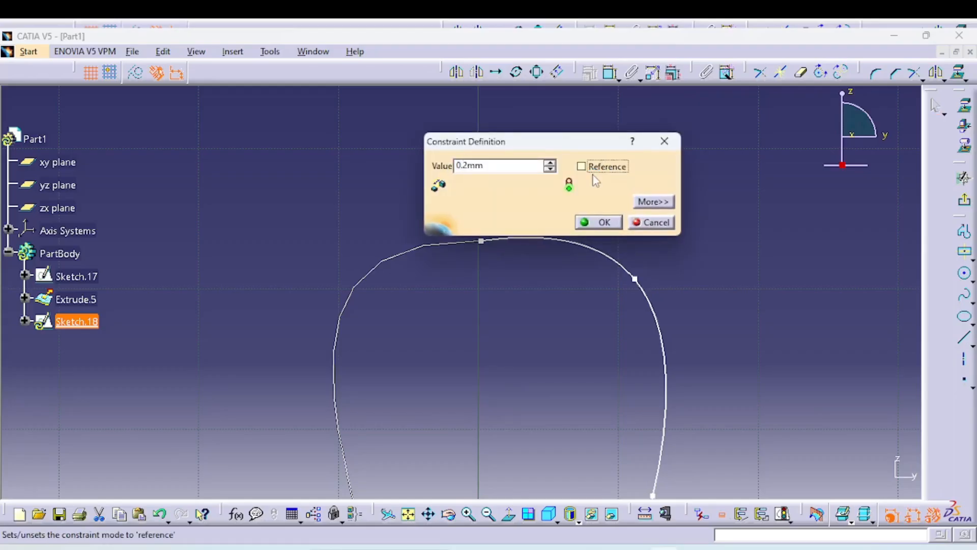
click(599, 223)
click(663, 206)
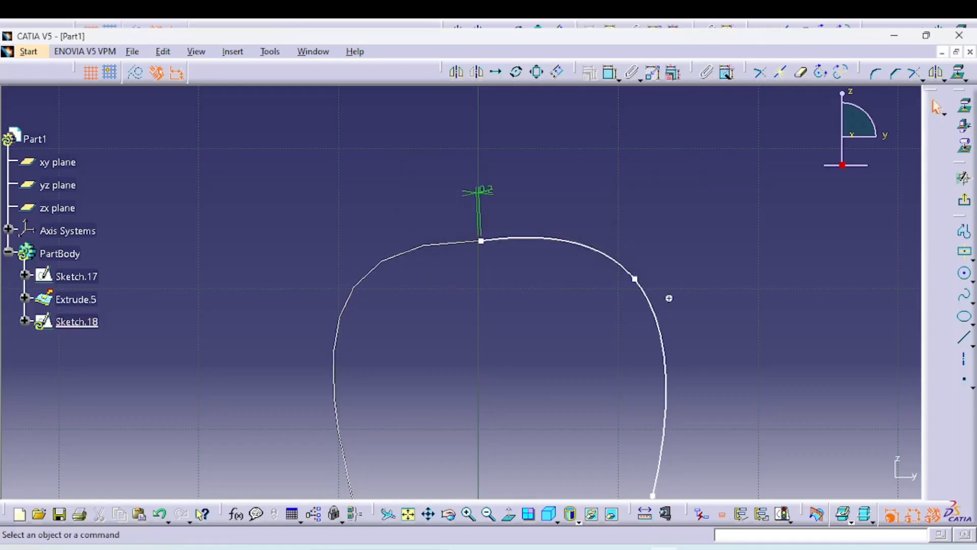
Finish the second sketch, extrude its spline into a surface 5 mm to each side, and update the part
click(964, 178)
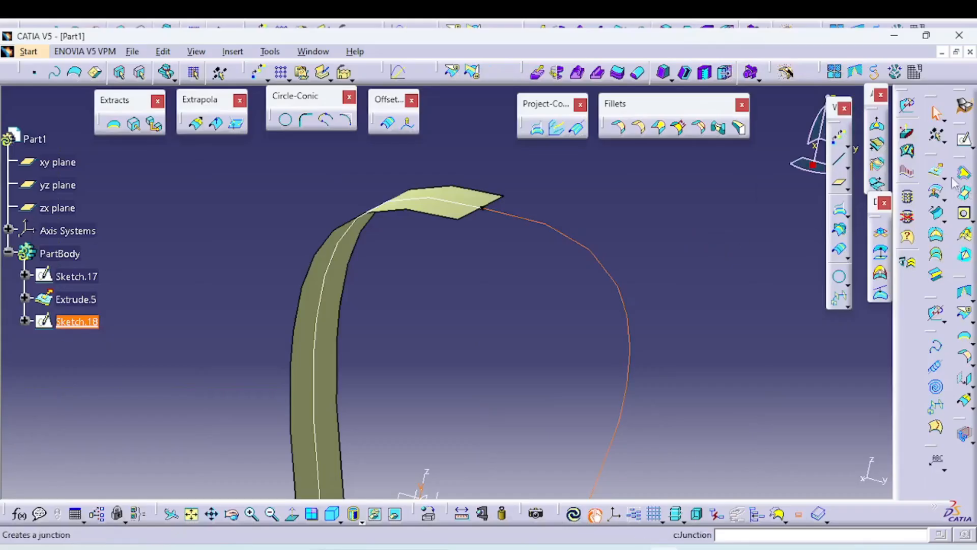
click(936, 171)
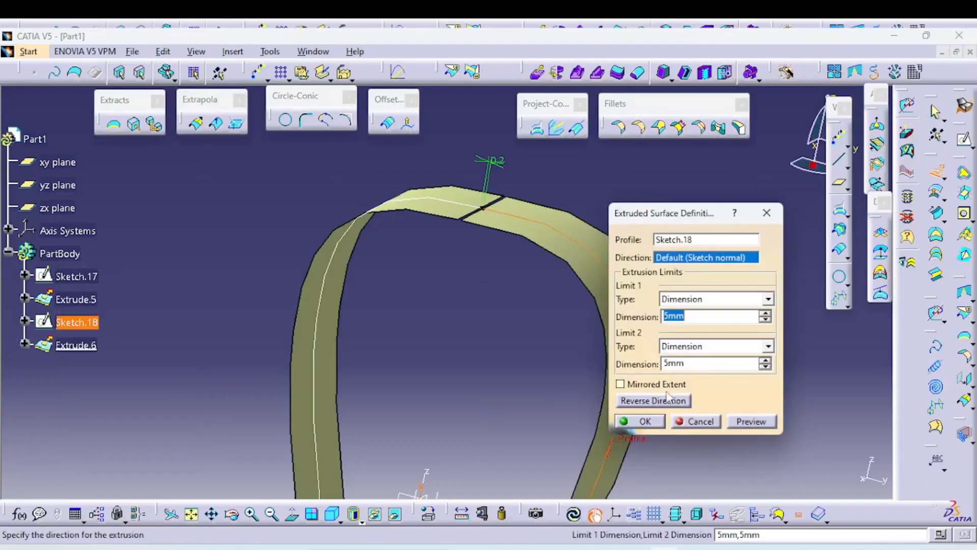
click(633, 421)
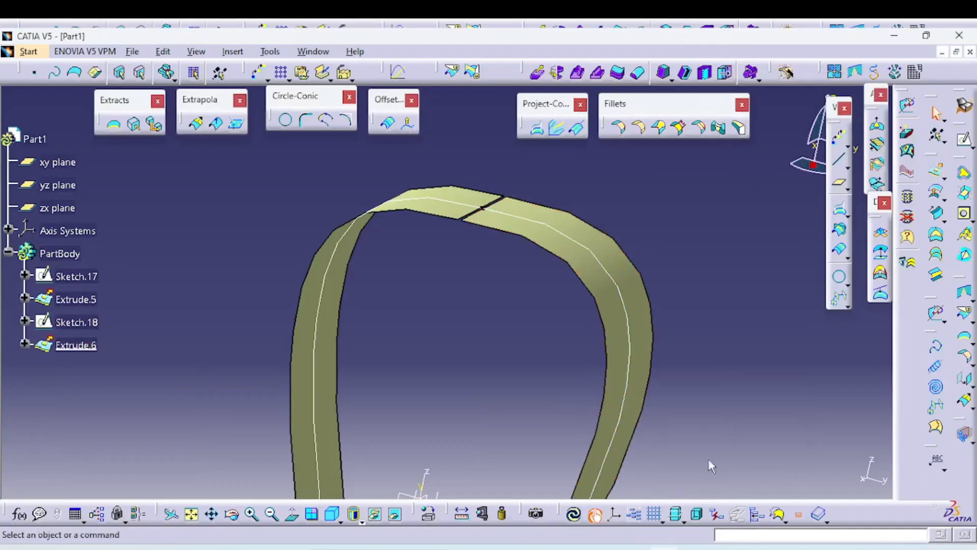
click(574, 514)
mouse_move(500, 218)
middle_down()
mouse_move(522, 404)
mouse_move(547, 396)
mouse_move(539, 279)
middle_up()
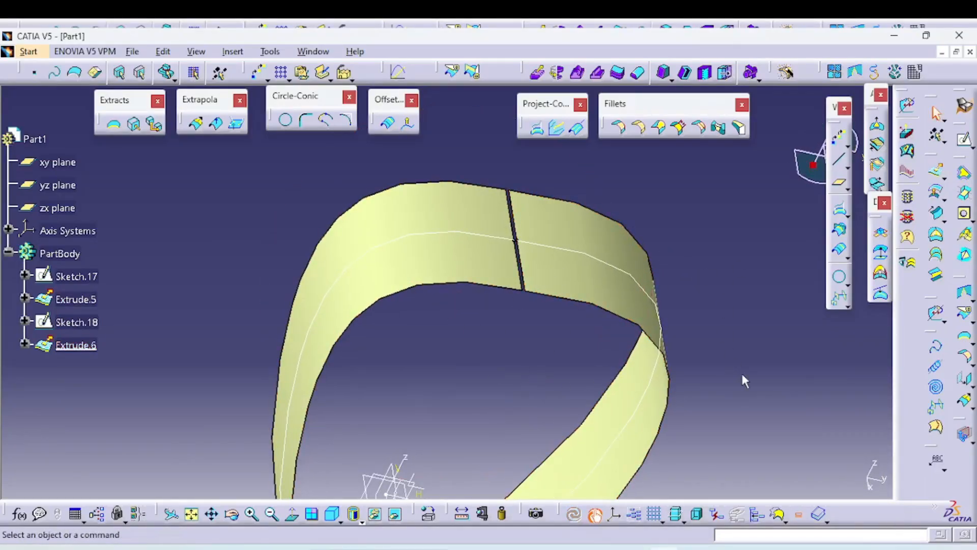
click(838, 75)
middle_drag(481, 402, 410, 440)
middle_drag(477, 404, 495, 360)
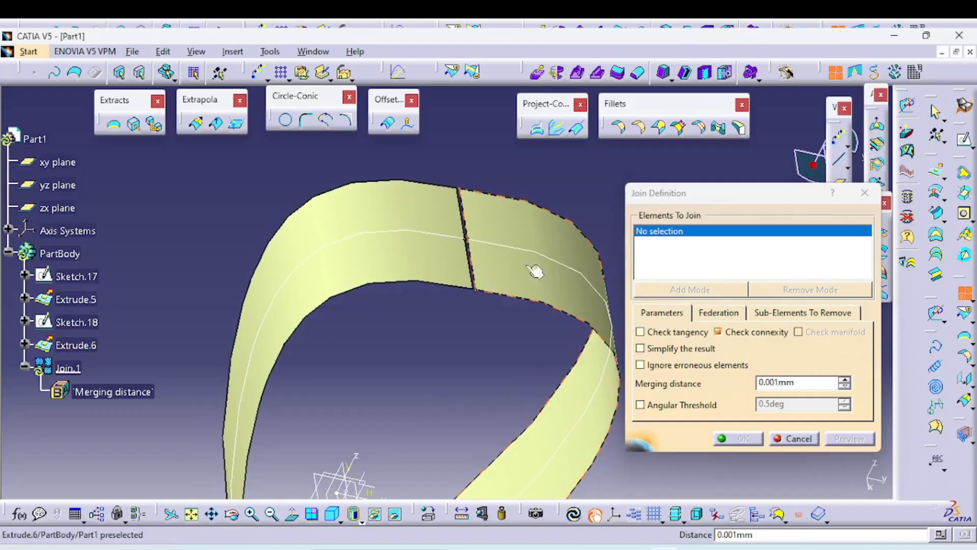
click(490, 279)
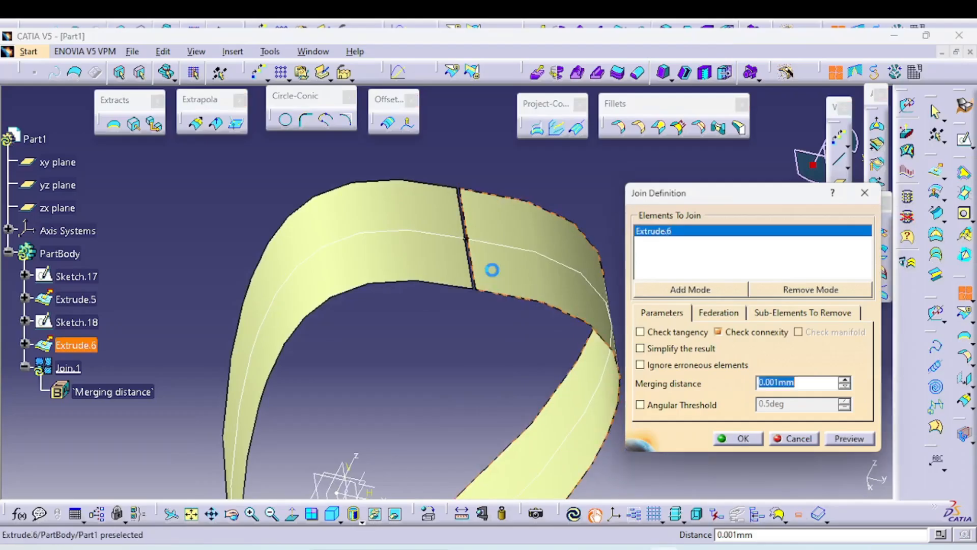
click(459, 271)
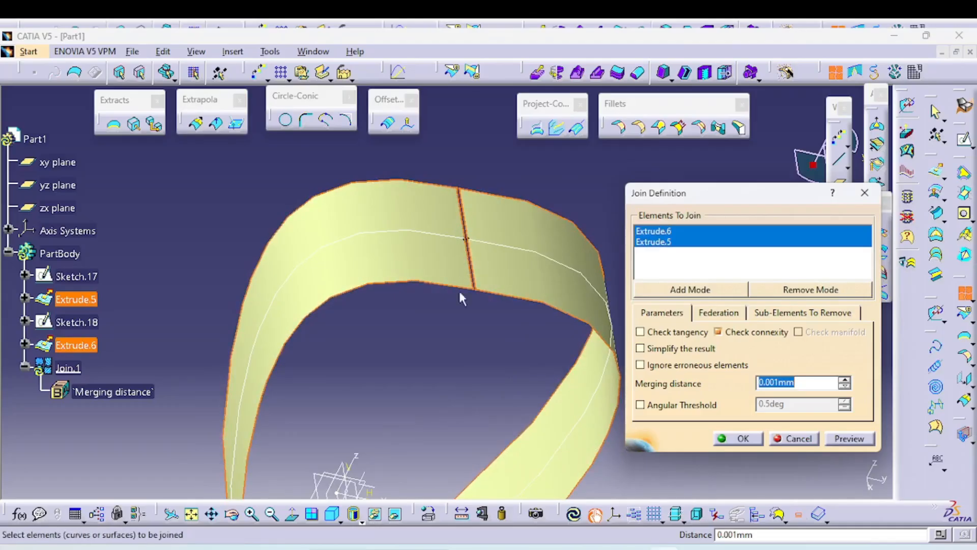
middle_drag(443, 352, 448, 280)
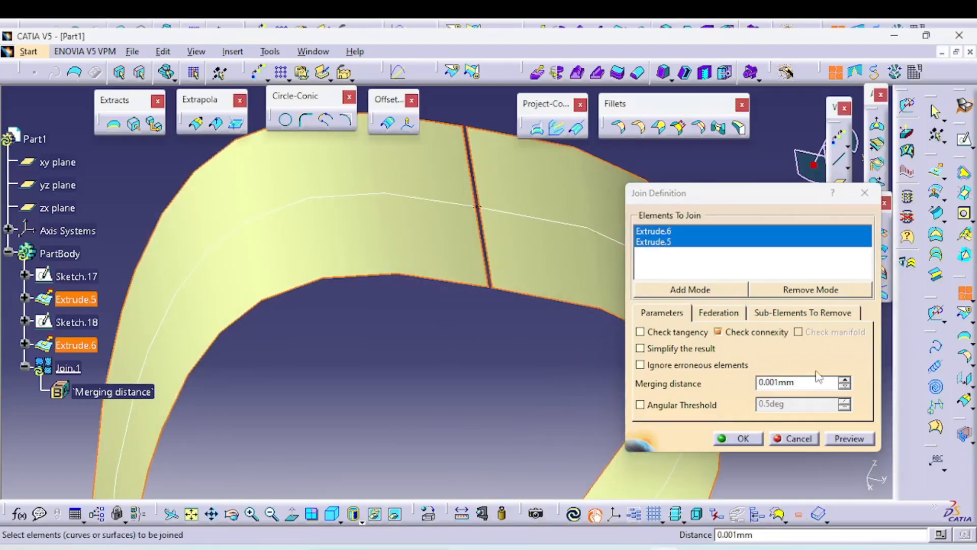
drag(802, 382, 662, 374)
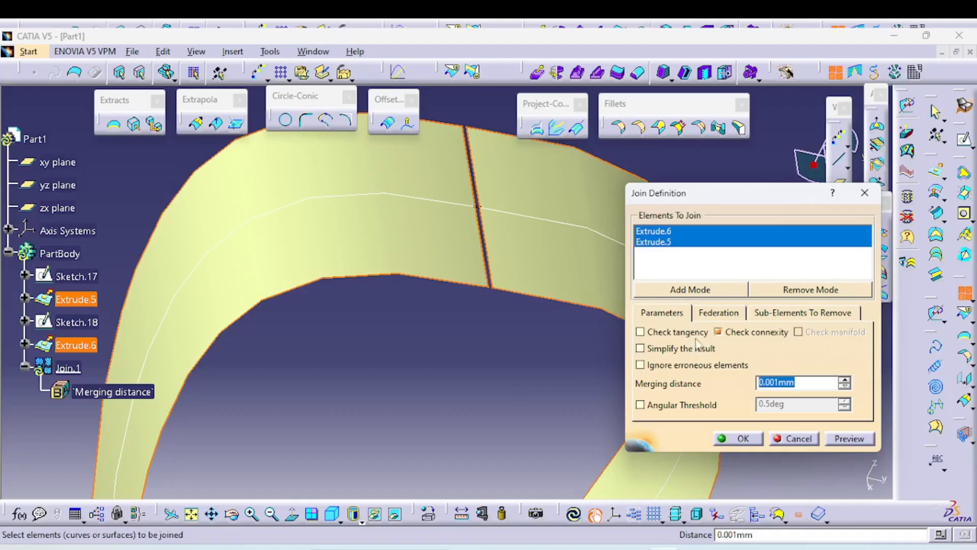
click(801, 438)
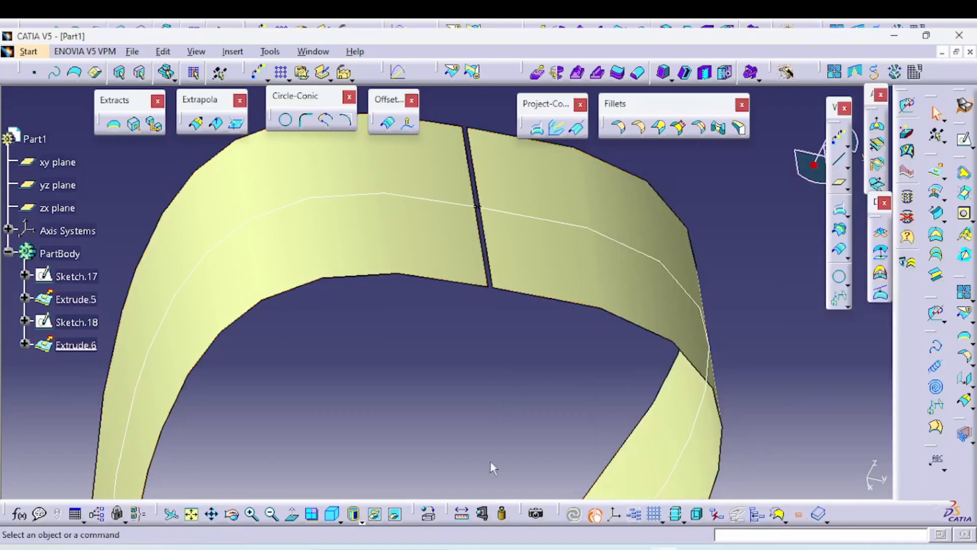
Measure the minimum distance between the facing edges of the two extruded surfaces without keeping the measurement
click(463, 515)
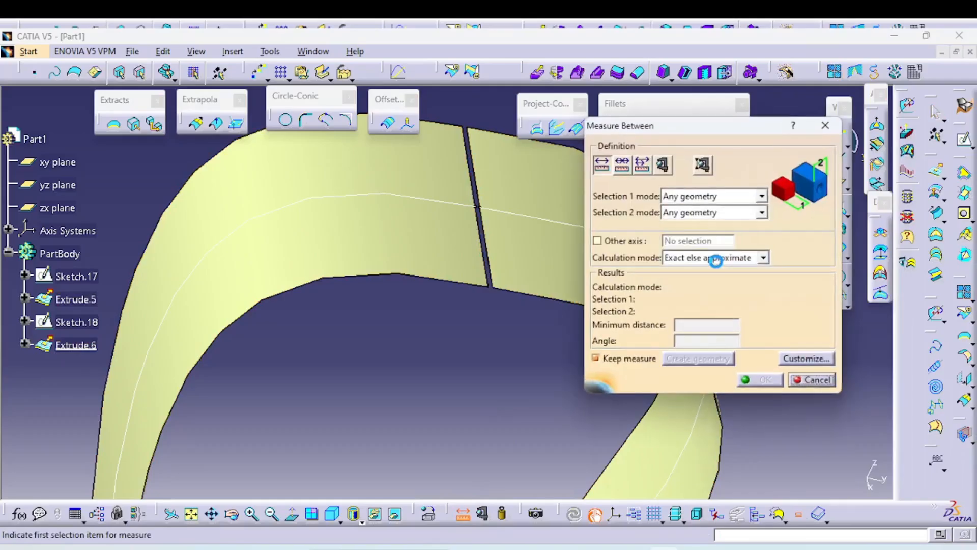
click(485, 249)
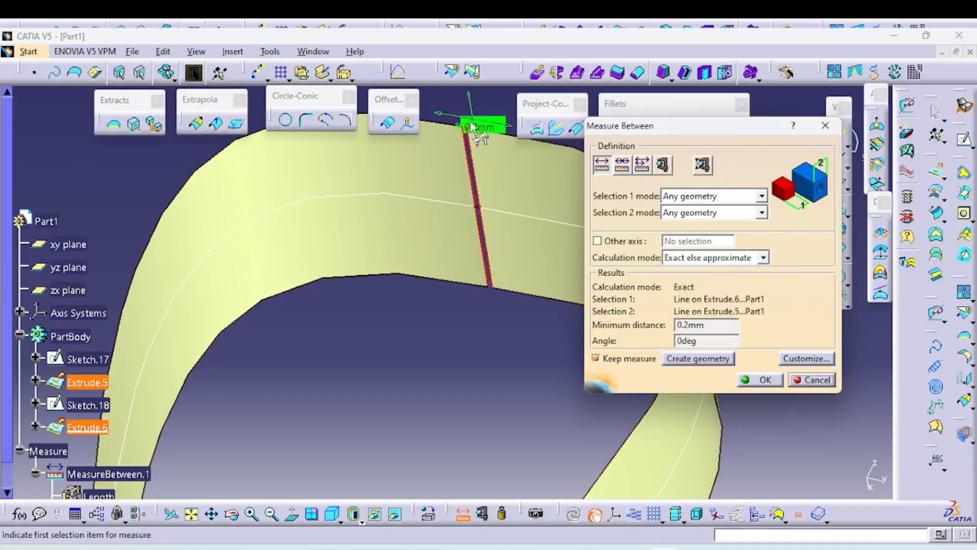
click(798, 383)
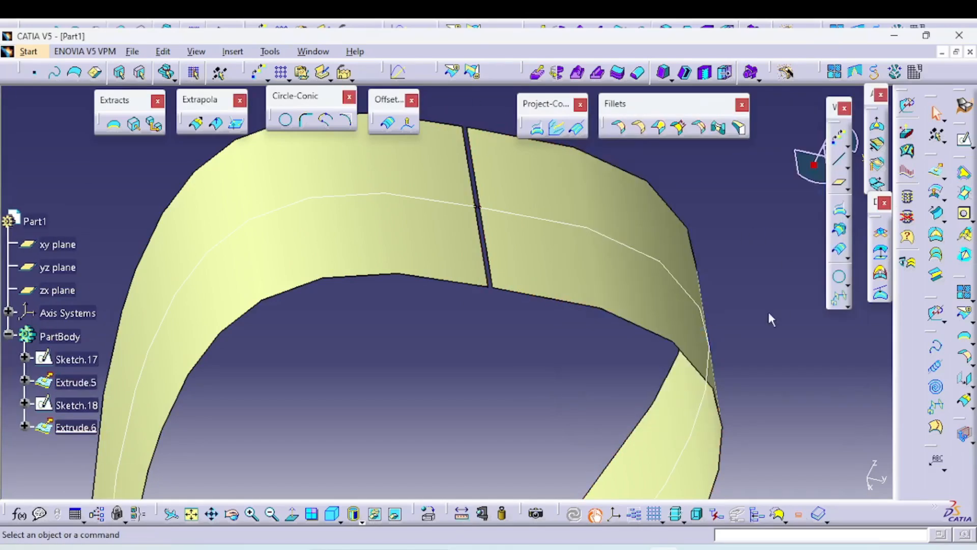
middle_drag(562, 367, 537, 392)
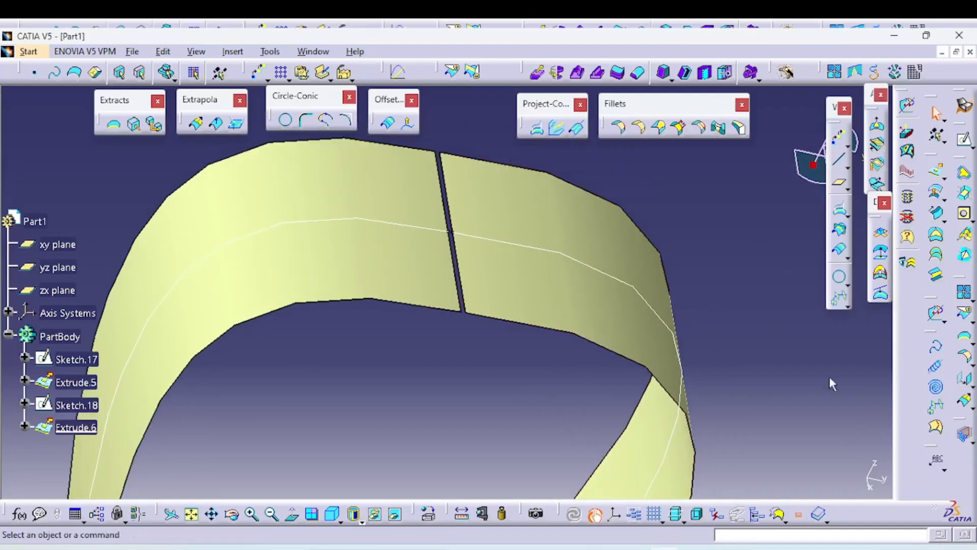
Try to join the two extruded surfaces with a merging distance of 0.2 mm
click(835, 72)
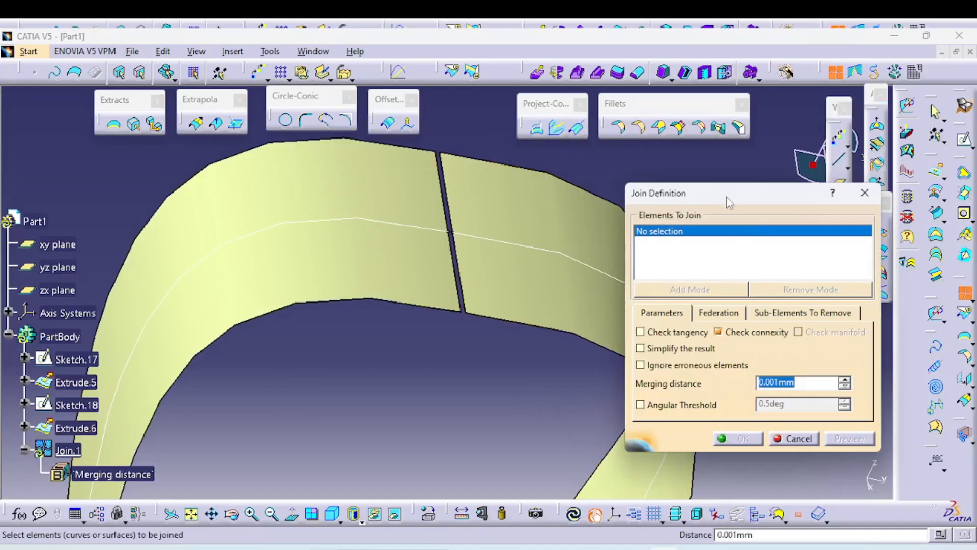
click(456, 285)
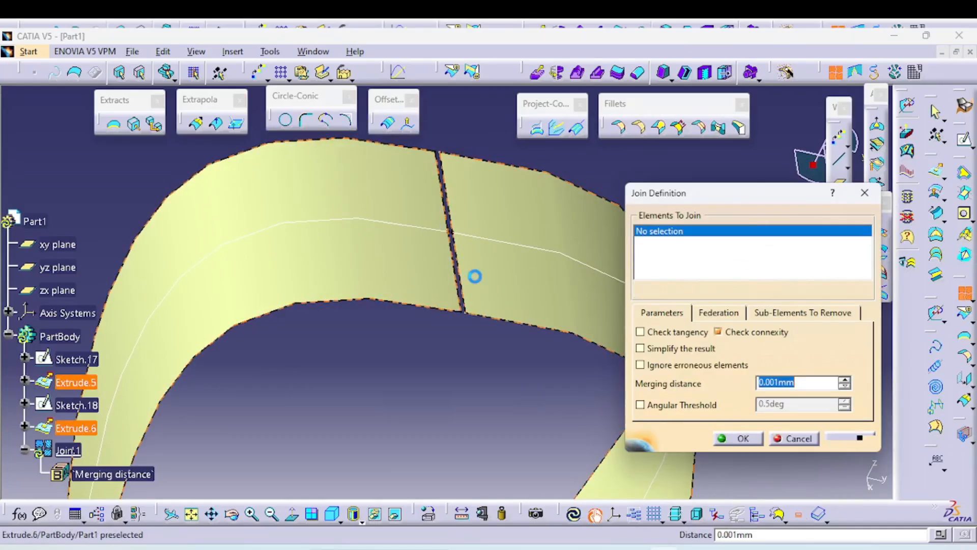
click(494, 283)
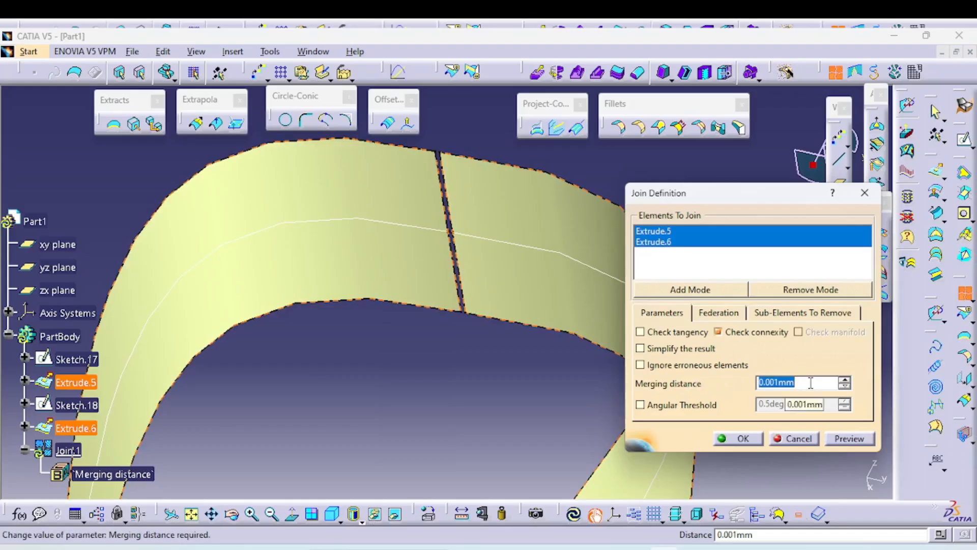
text(0.2)
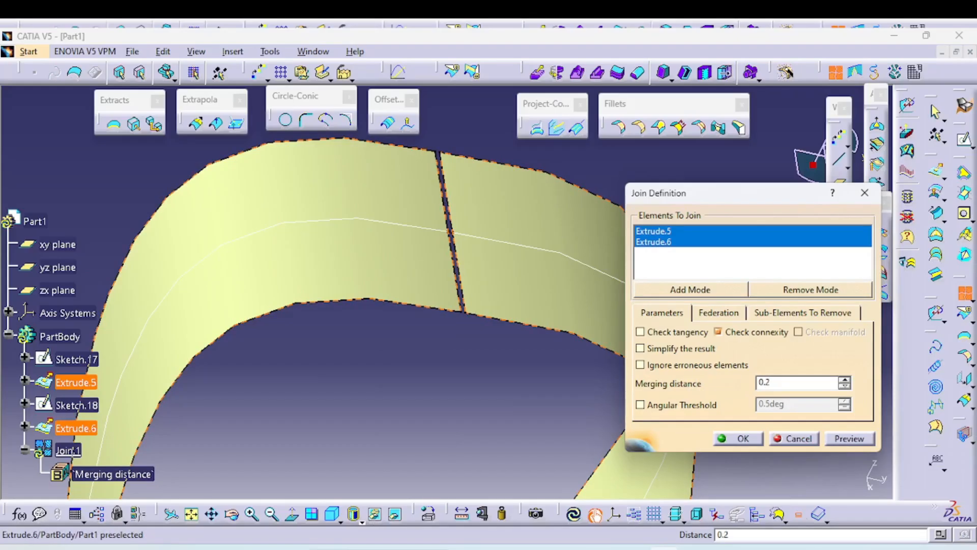
key(Return)
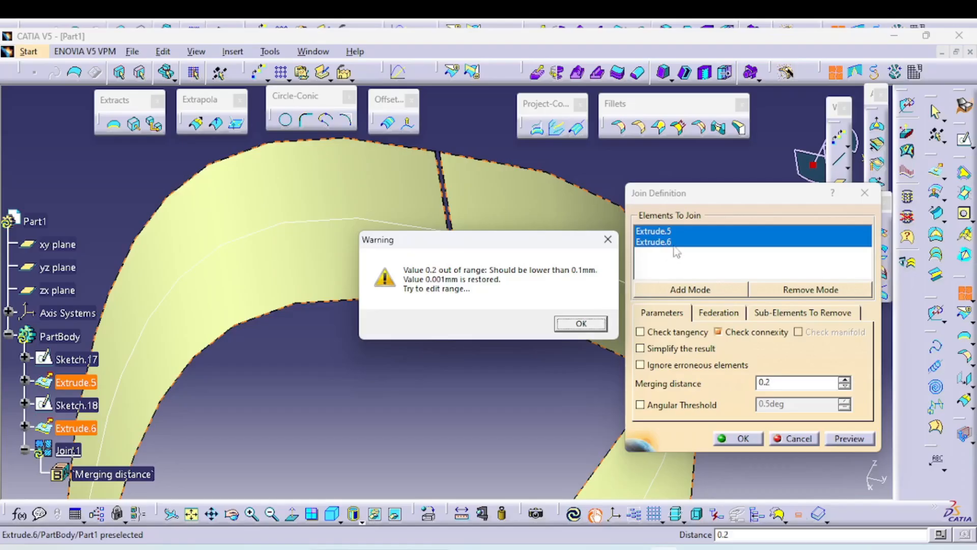
click(580, 323)
click(793, 440)
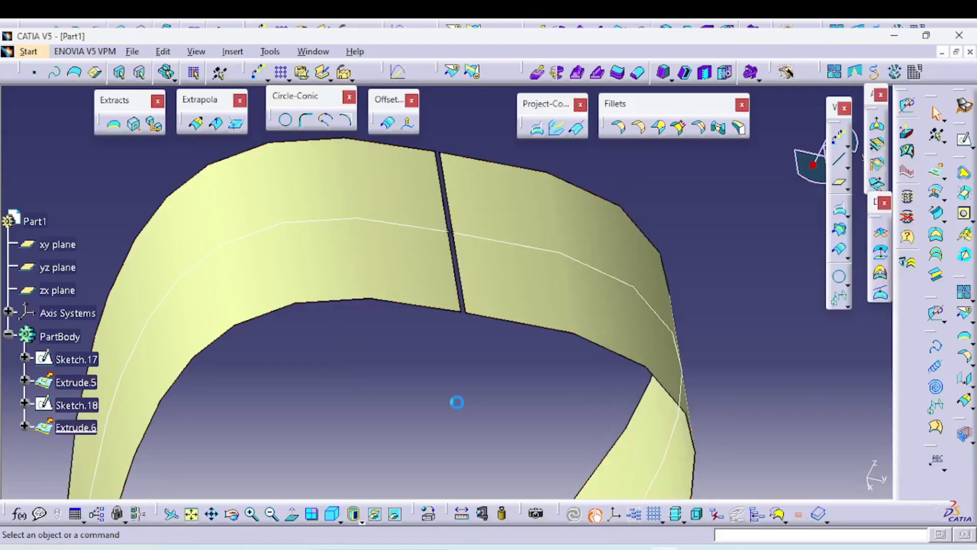
Reopen the second spline's sketch and set the distance constraint between the curves' upper ends to 0.1 mm
click(501, 253)
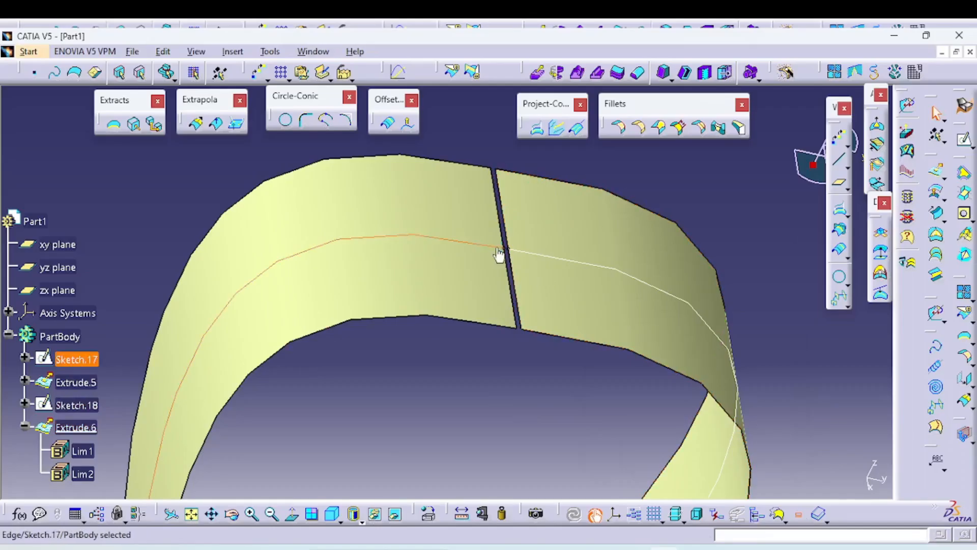
double_click(523, 253)
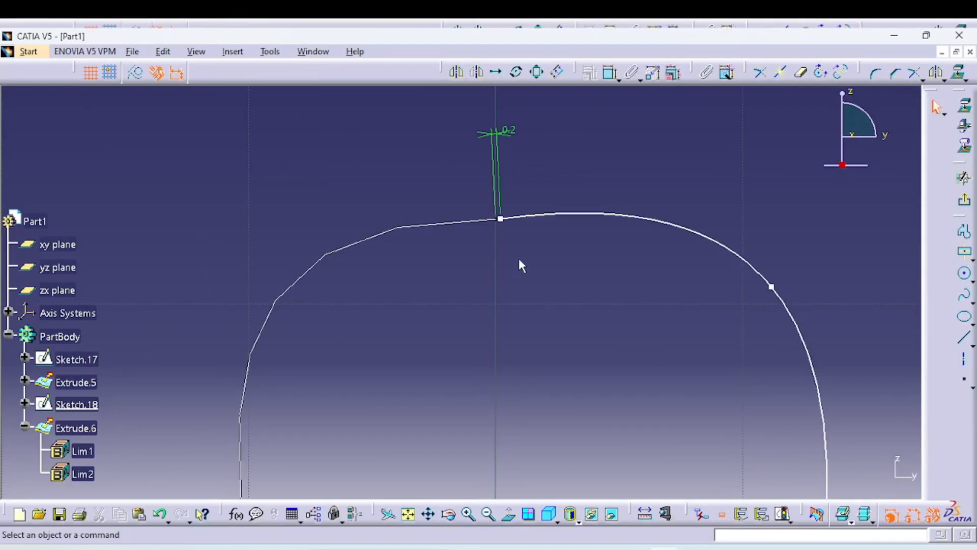
double_click(498, 196)
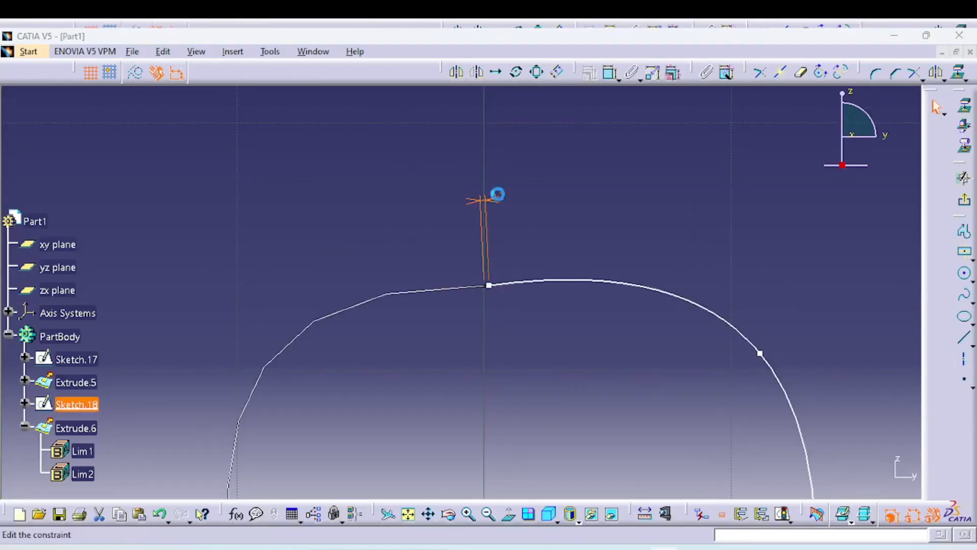
text(0)
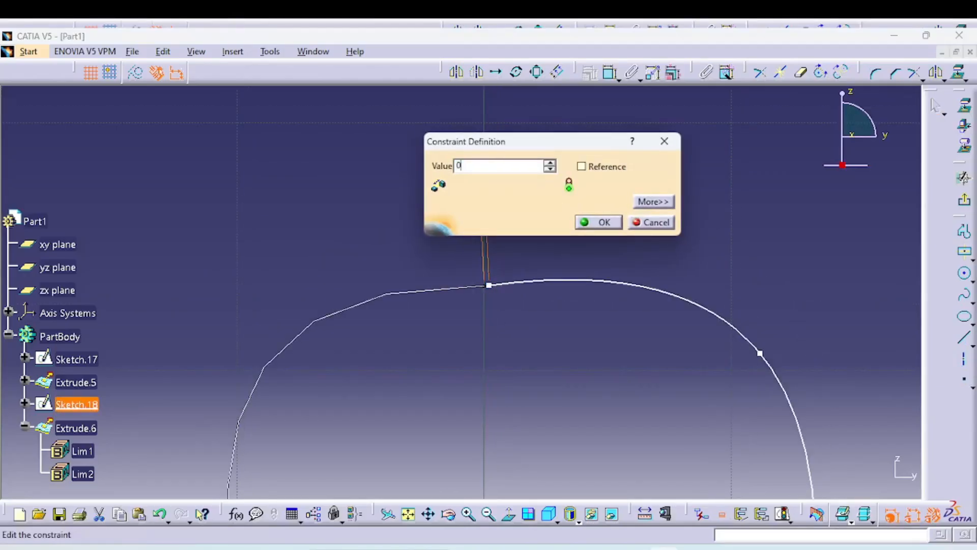
text(.1)
key(Tab)
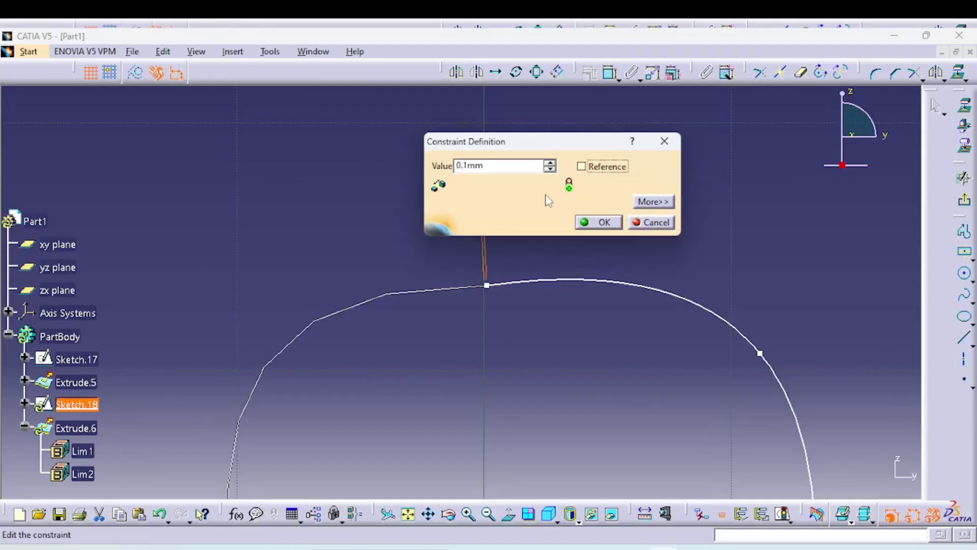
click(599, 221)
Exit the second sketch and update the part to rebuild its extruded surface
click(963, 177)
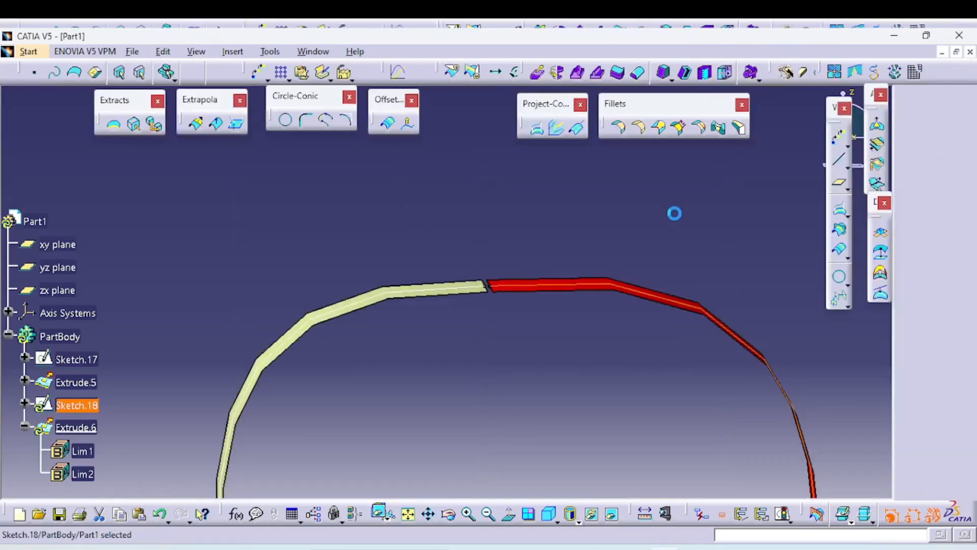
click(574, 515)
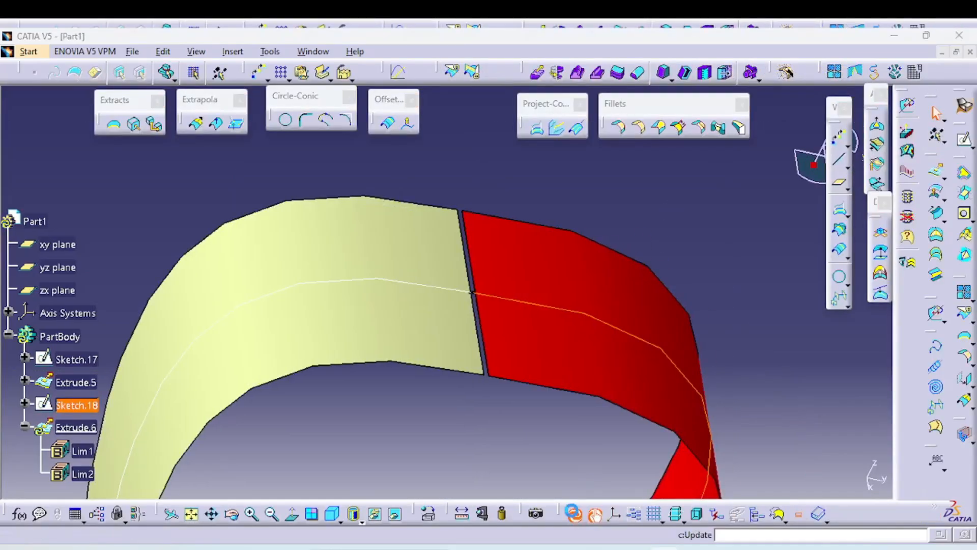
click(666, 251)
middle_drag(488, 359, 504, 324)
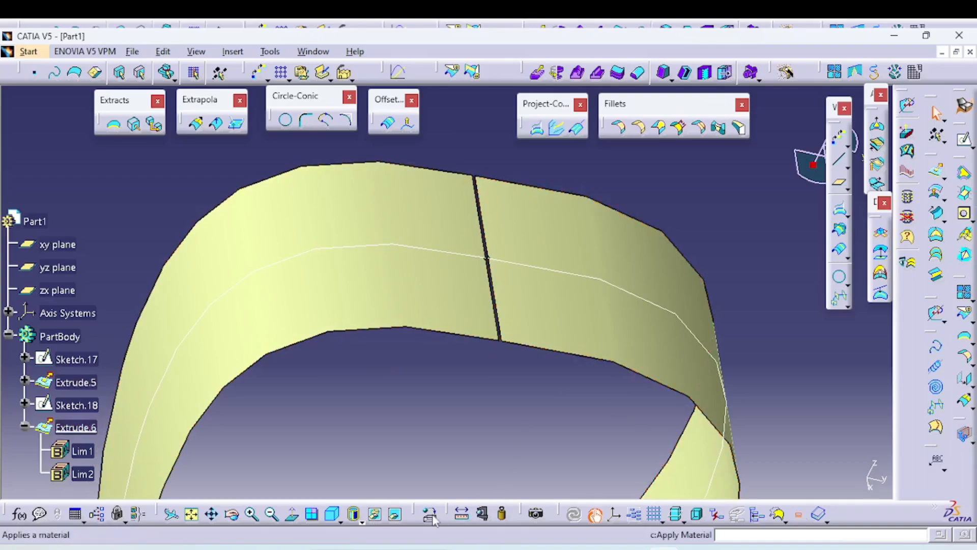
Measure the remaining gap between the facing edges of the two surfaces without keeping the measurement
click(463, 513)
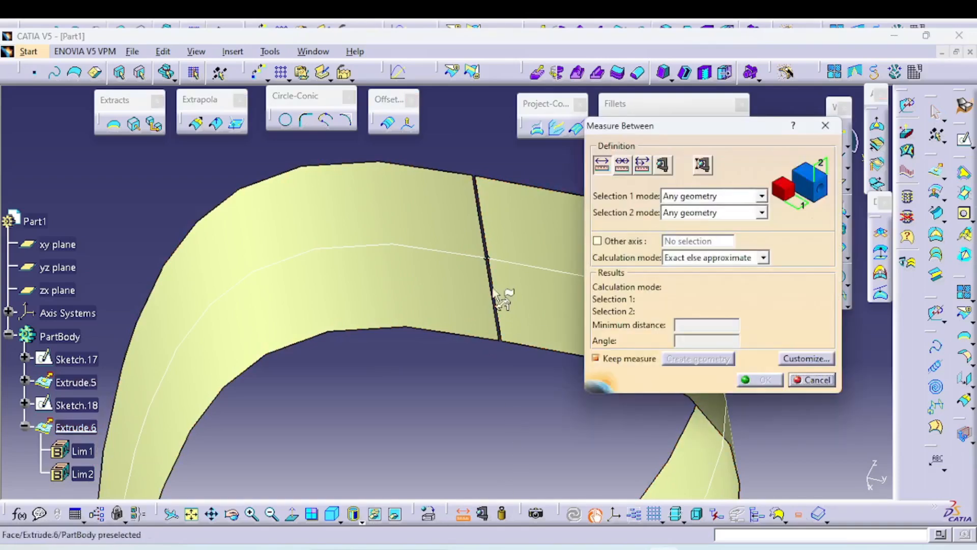
ctrl+middle_drag(502, 316, 436, 329)
click(398, 239)
click(398, 239)
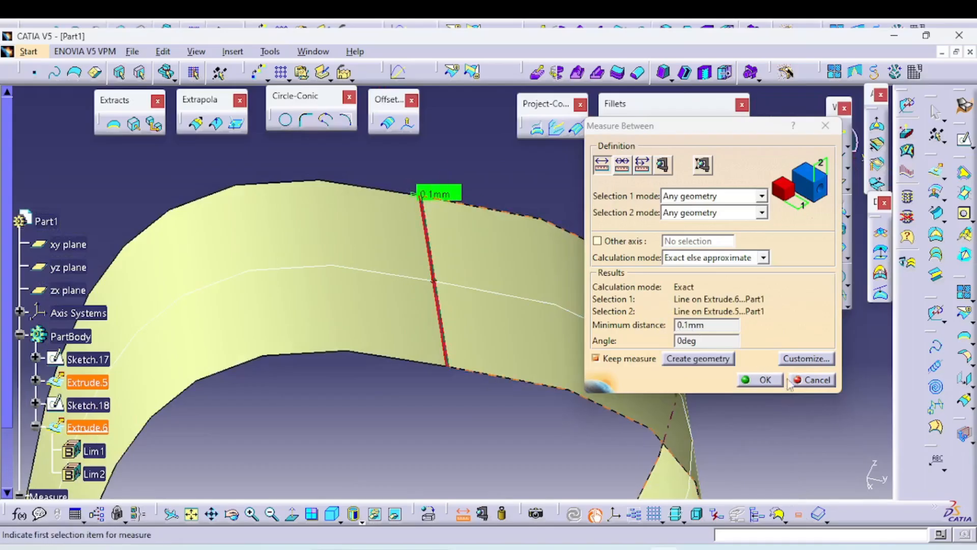
click(812, 380)
Join the two extruded surfaces with the connexity check turned off
ctrl+middle_drag(492, 287, 692, 203)
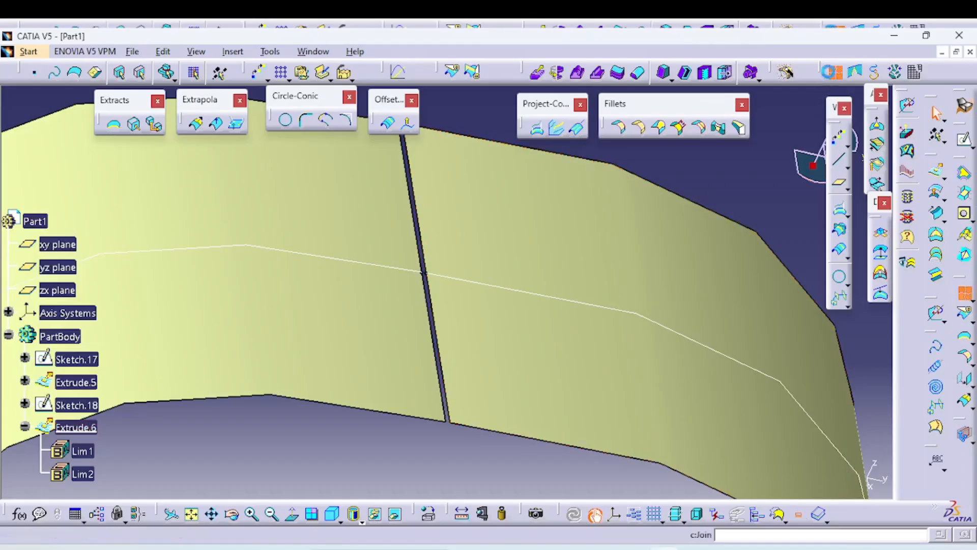
click(834, 71)
click(490, 371)
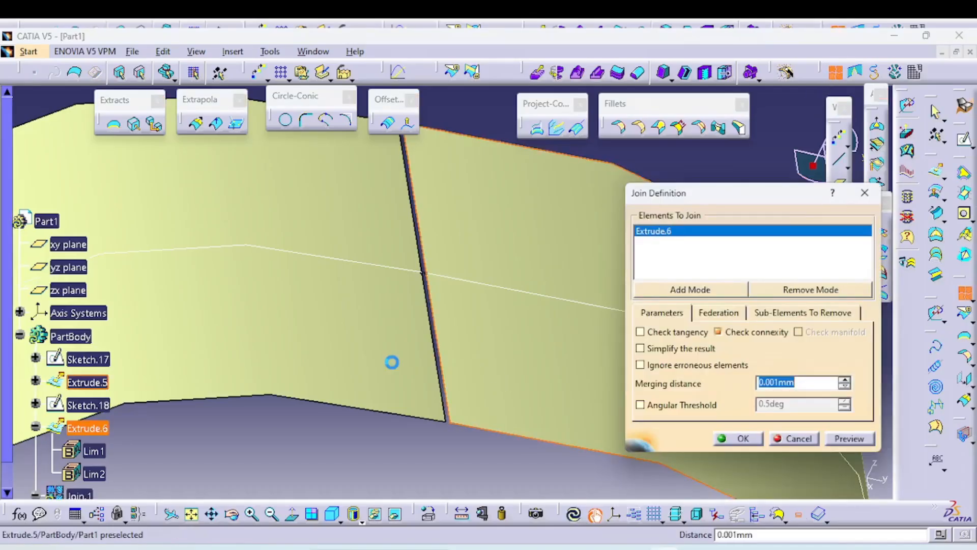
click(405, 363)
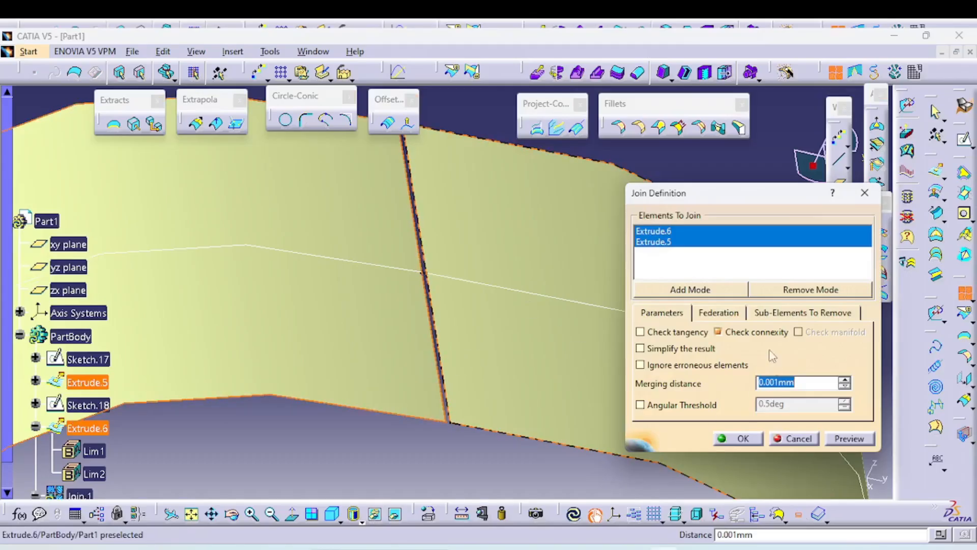
click(762, 332)
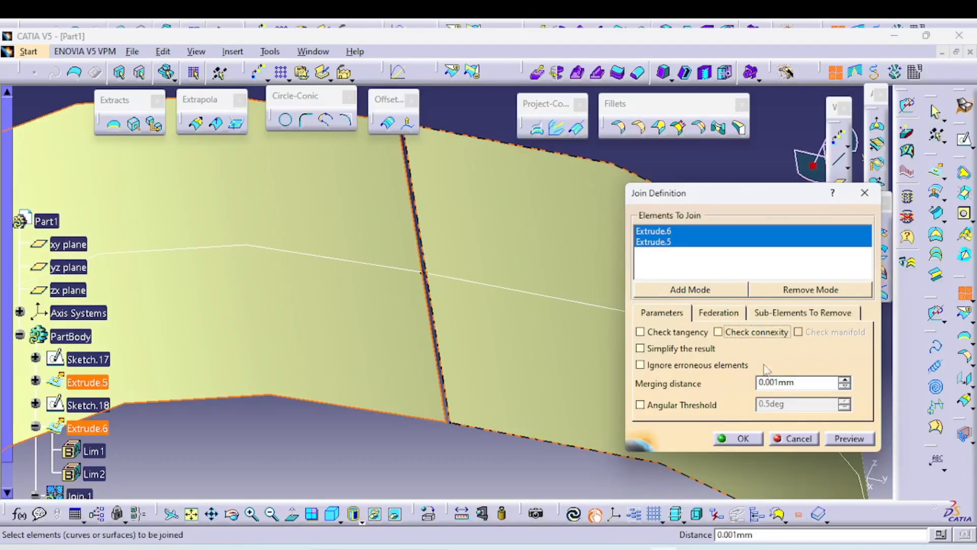
click(739, 438)
Edit the join to use a 0.1 mm merging distance with the connexity check turned on, and preview the merged edge
double_click(77, 373)
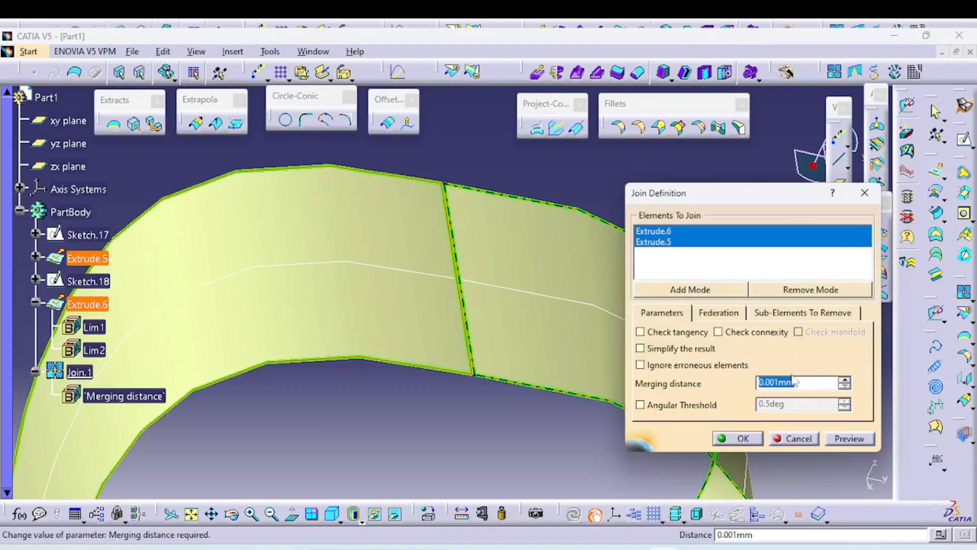
text(0.1)
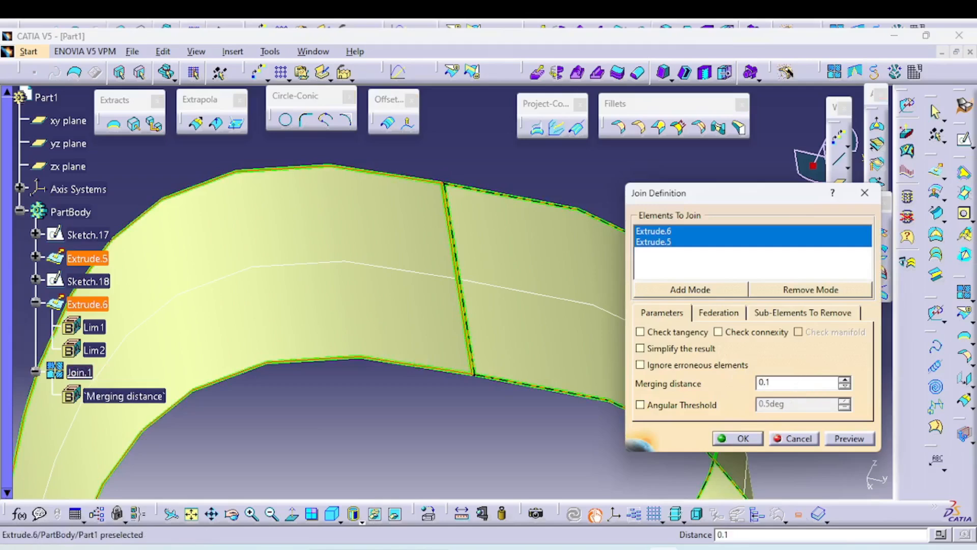
click(775, 331)
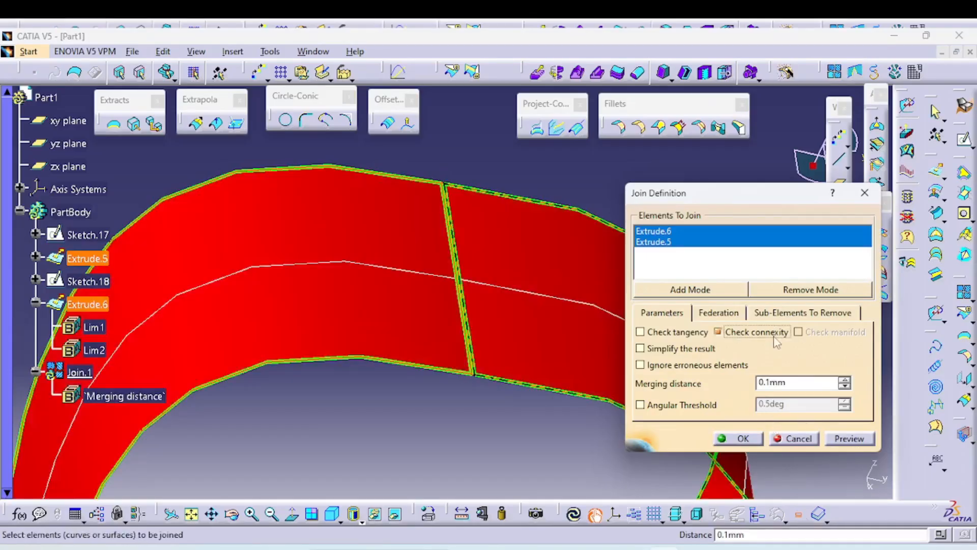
click(847, 438)
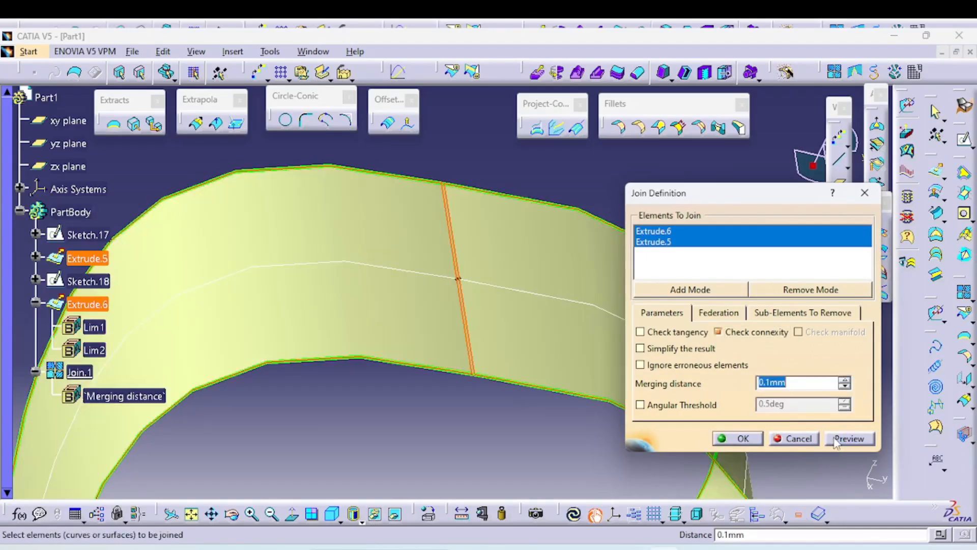
ctrl+middle_drag(493, 288, 481, 326)
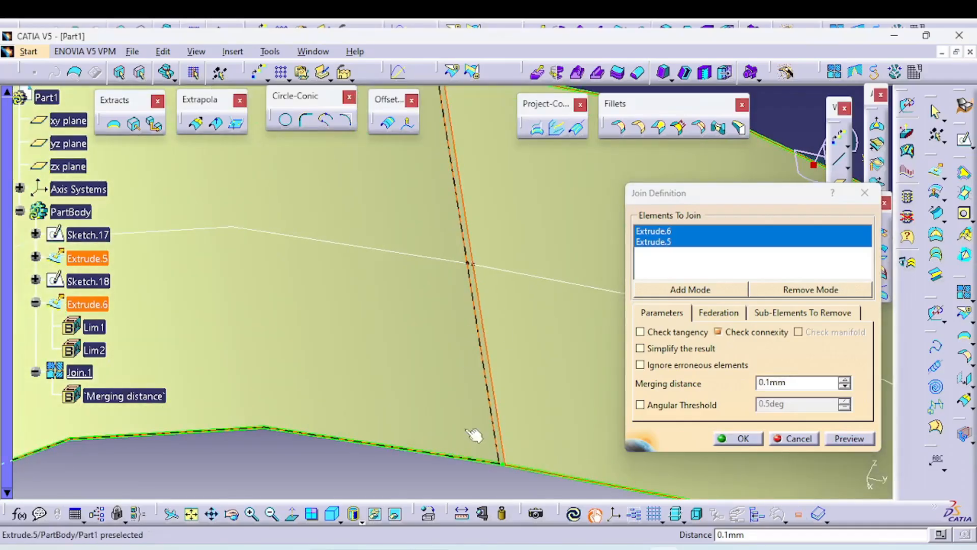
middle_drag(476, 436, 432, 433)
click(733, 439)
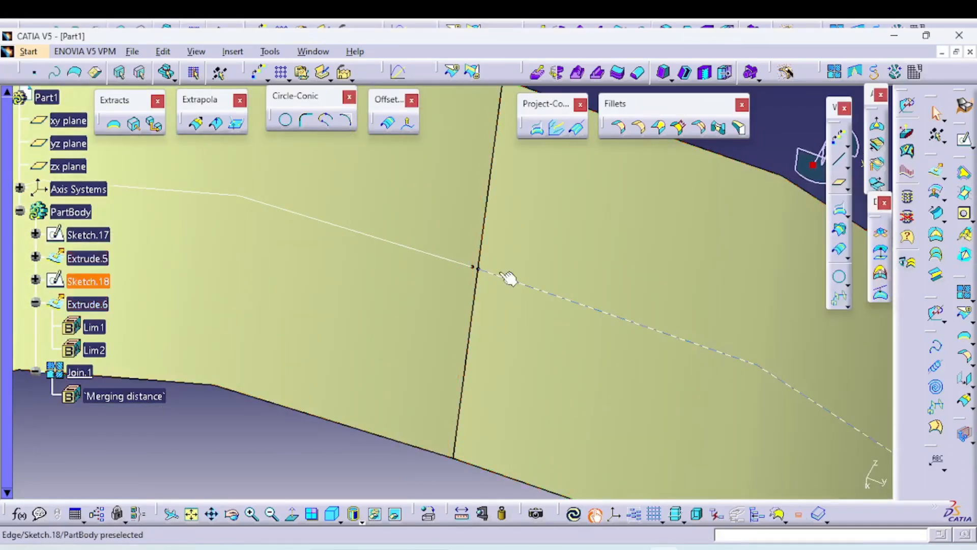
Reopen the join's definition to inspect the merged seam, and undo the join of the two surfaces
mouse_move(597, 399)
middle_down()
mouse_move(565, 434)
mouse_move(580, 351)
mouse_move(593, 404)
middle_up()
click(338, 429)
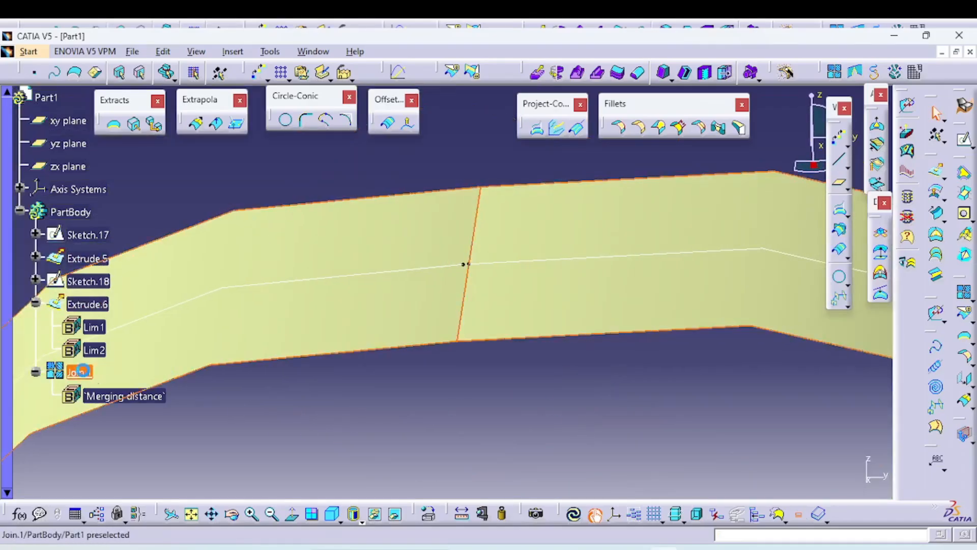
double_click(79, 372)
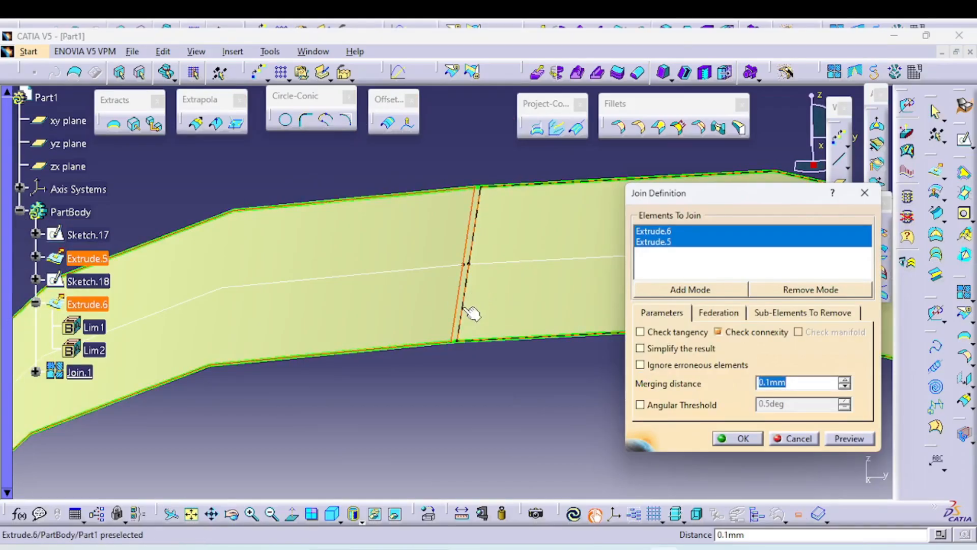
click(747, 440)
key(ctrl+z)
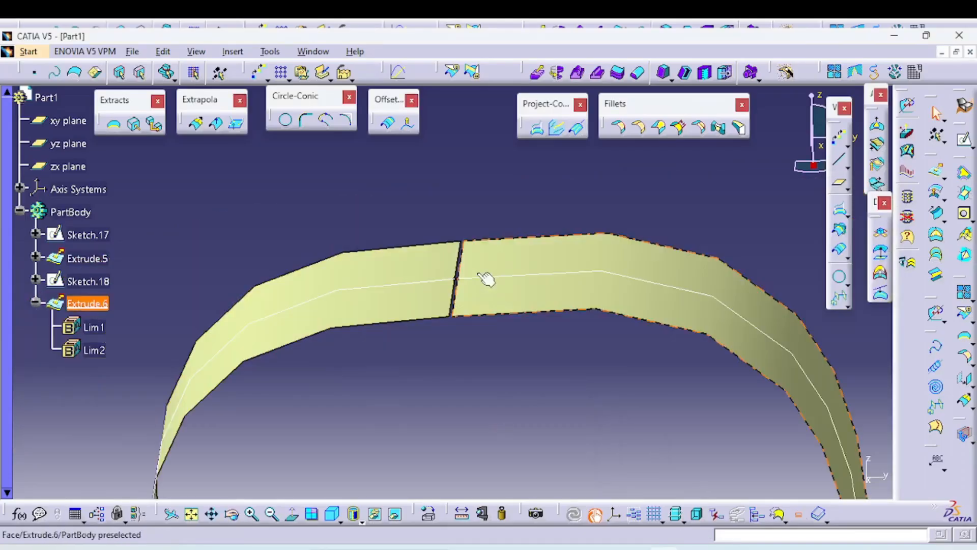
Set the offset constraint at the end of the second surface's spline sketch to 0.2 mm and update the part
double_click(495, 279)
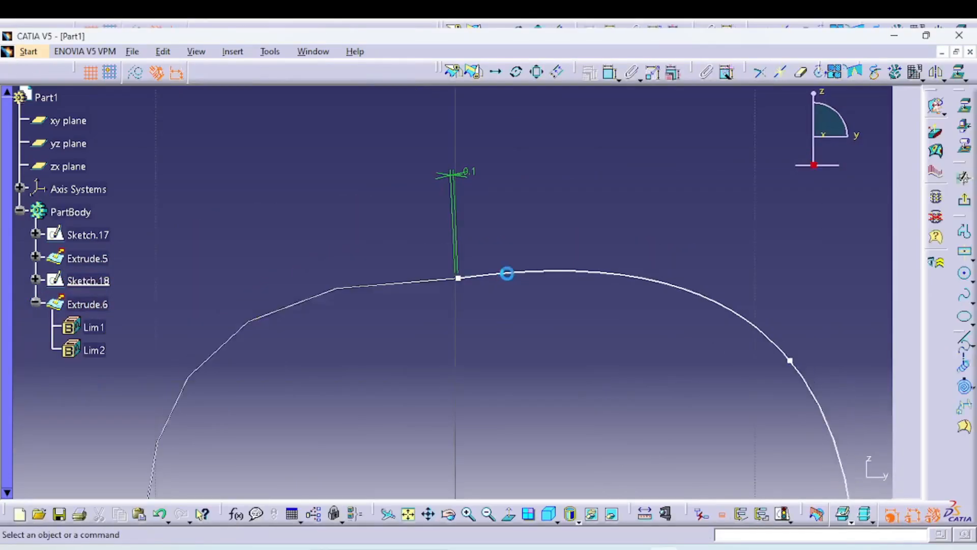
double_click(492, 176)
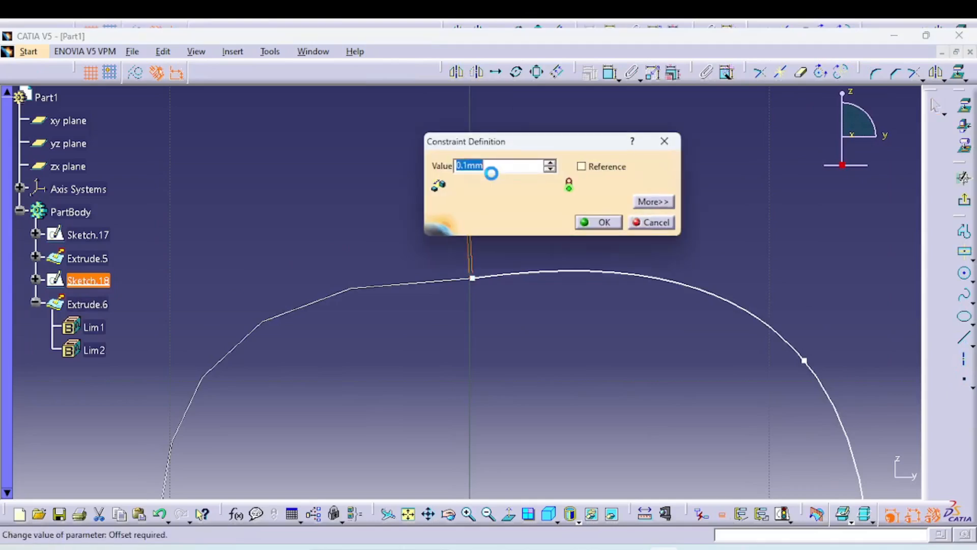
text(0.2)
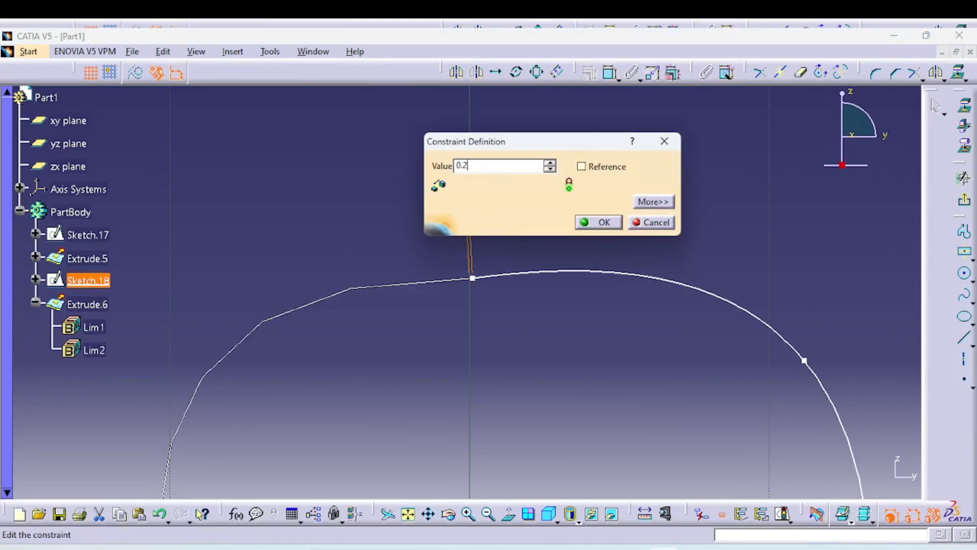
key(Return)
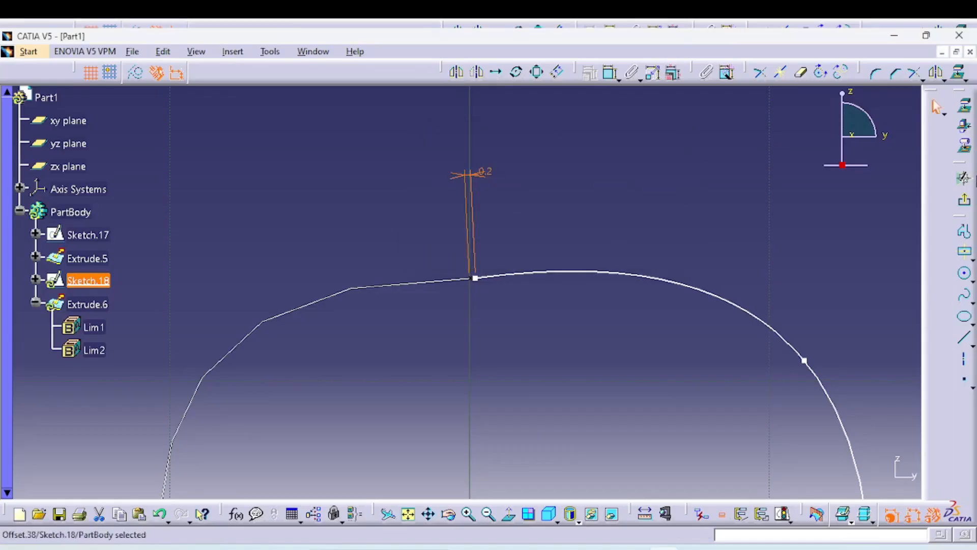
click(965, 204)
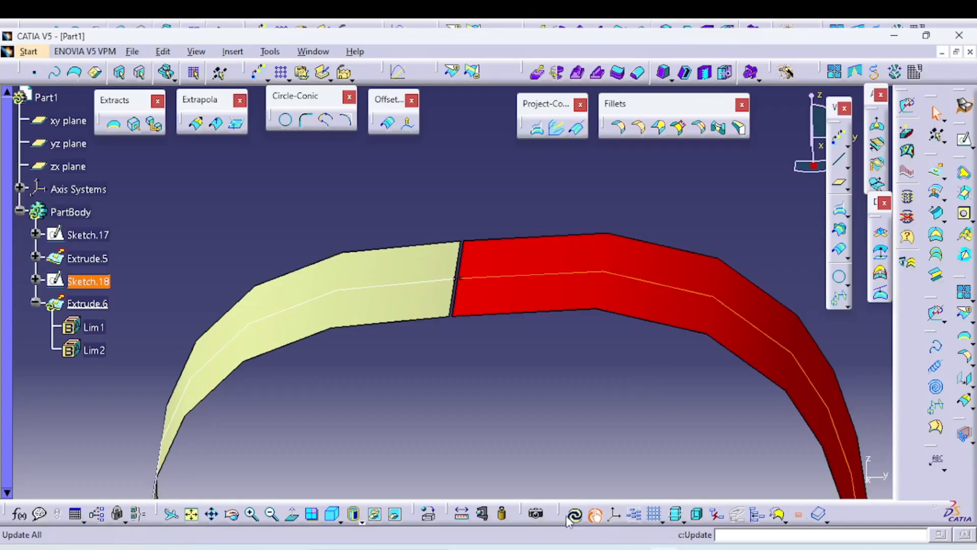
click(461, 334)
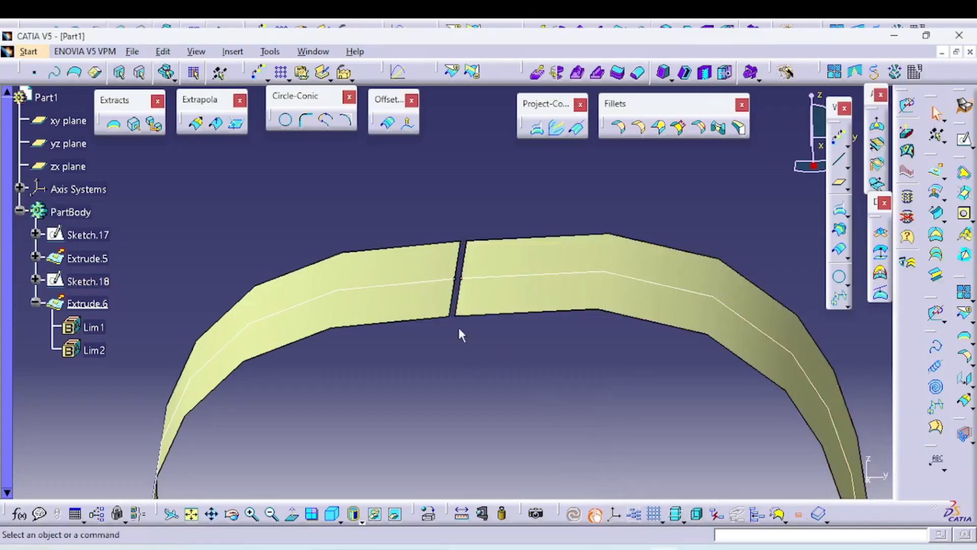
Measure the widened gap between the facing edges of the two extruded surfaces, without keeping the measurement
ctrl+middle_drag(477, 295, 519, 321)
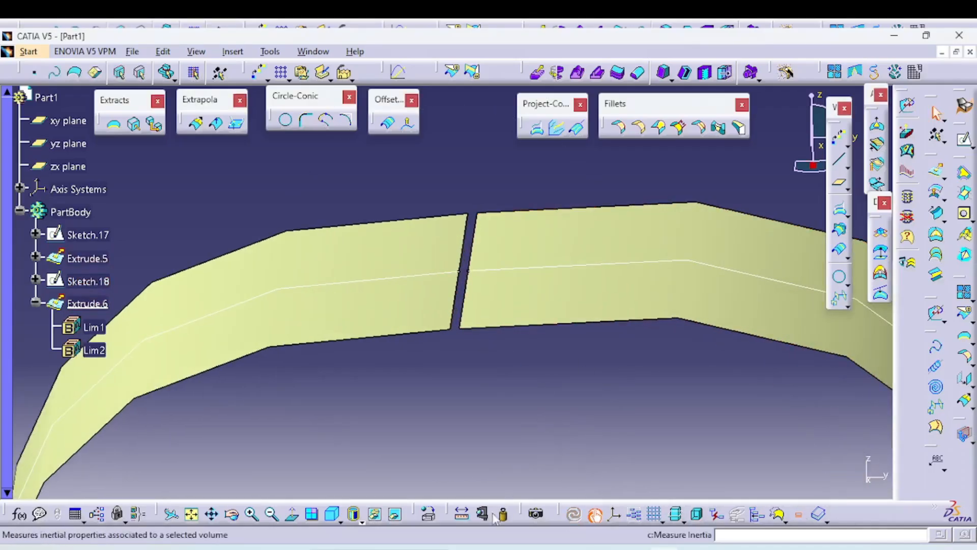
click(461, 515)
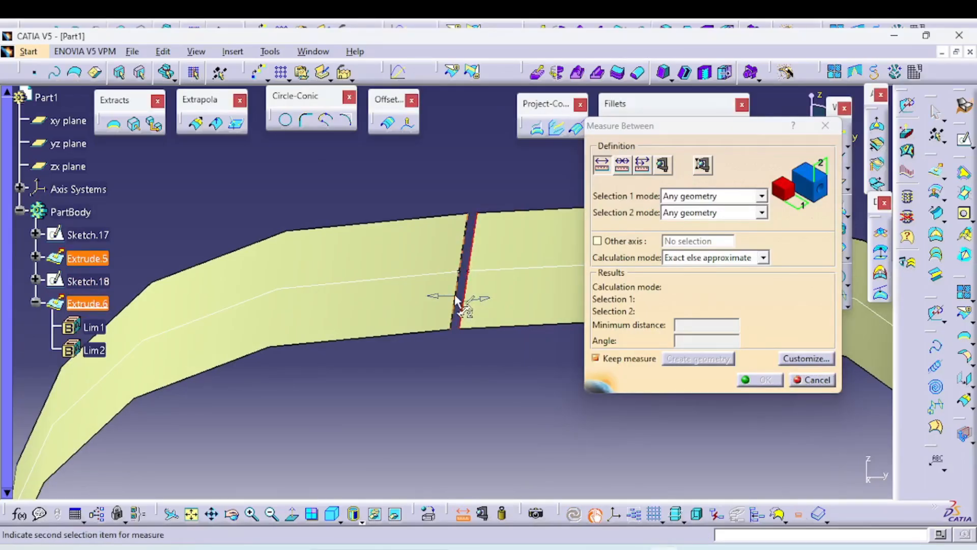
click(817, 384)
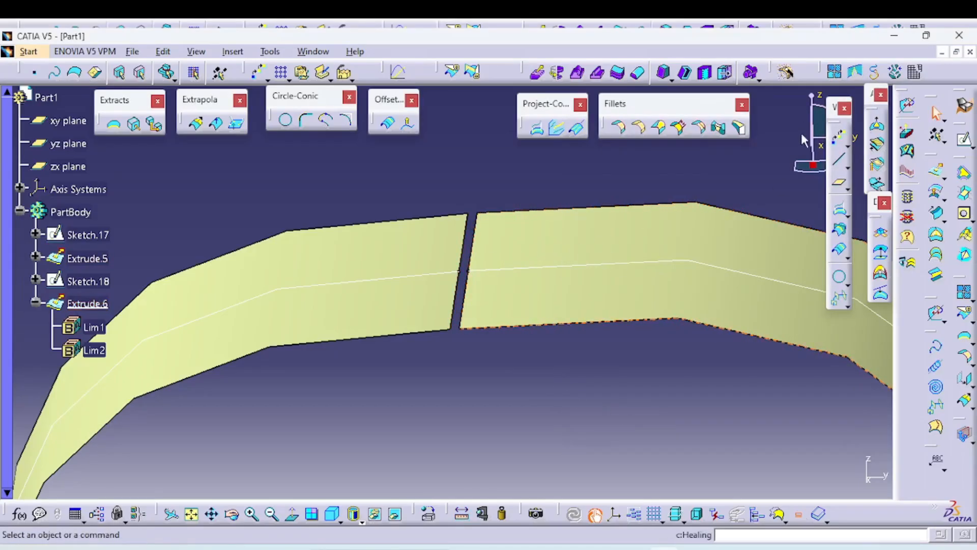
Heal the two extruded surfaces together with point continuity and a 0.2 mm merging distance, previewing the result first
click(857, 74)
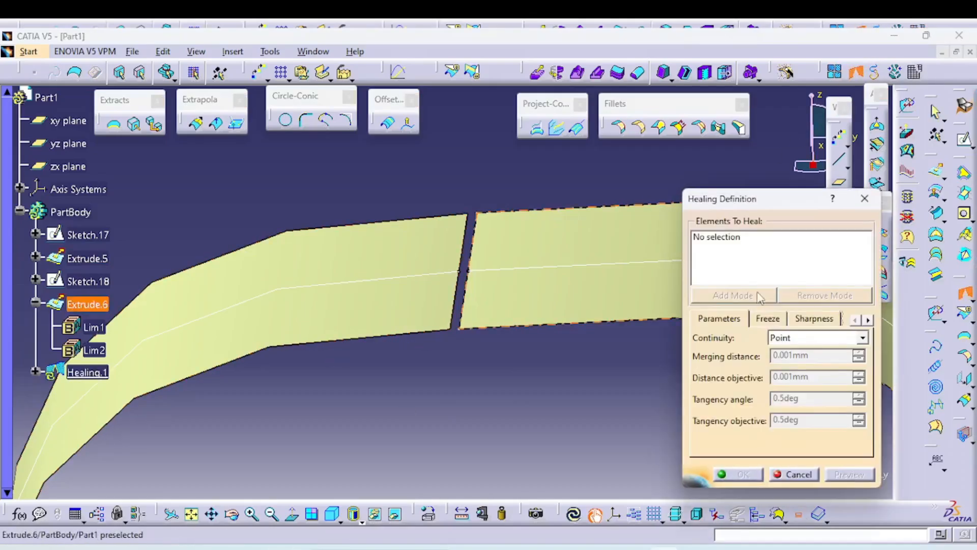
click(498, 304)
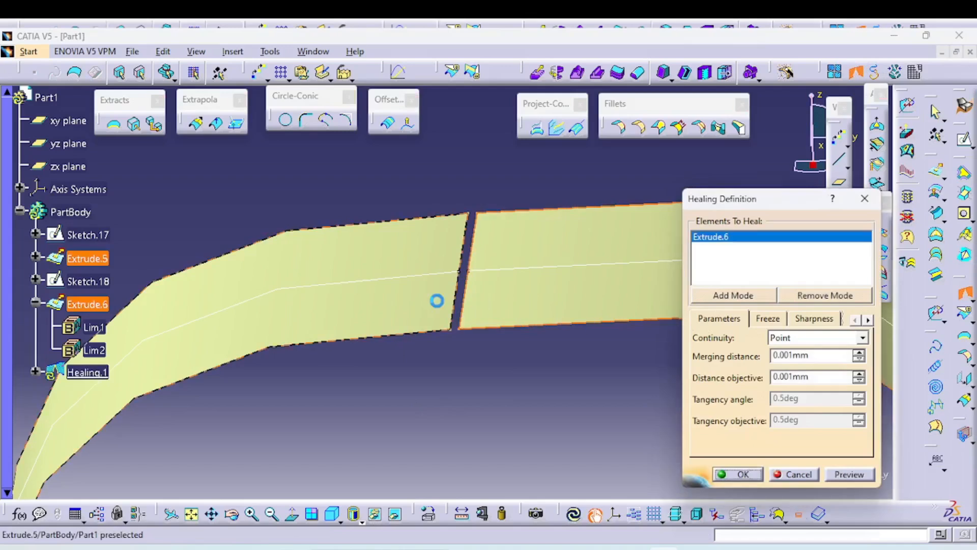
click(433, 301)
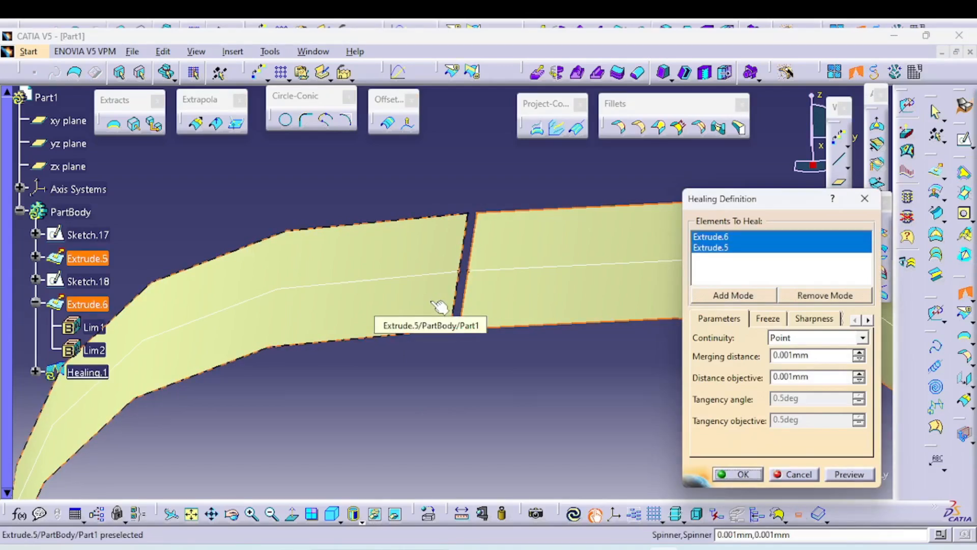
click(434, 301)
click(429, 287)
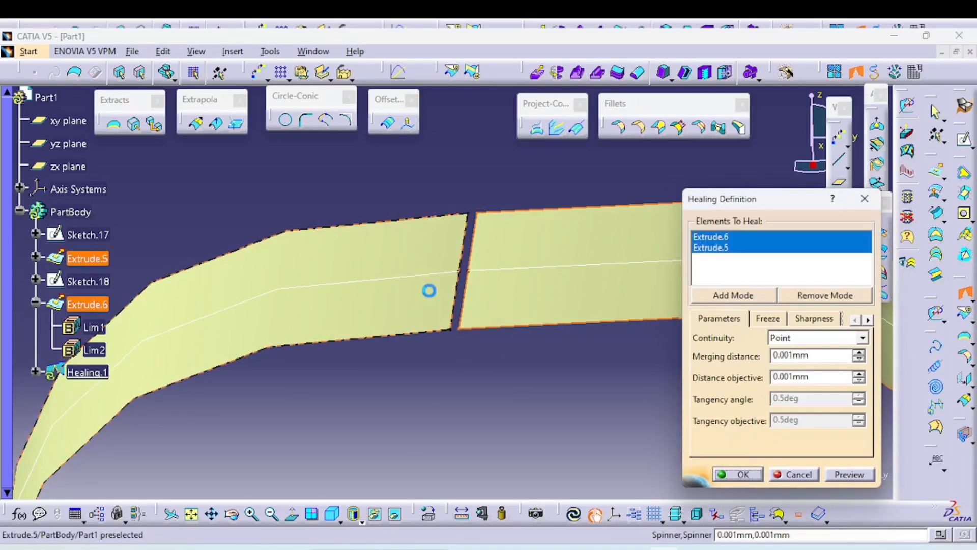
double_click(817, 355)
text(0)
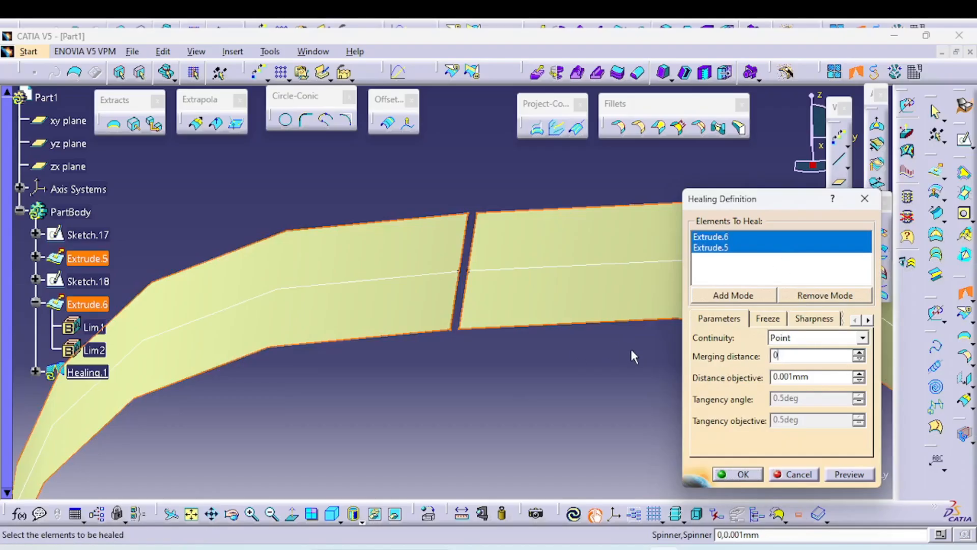
text(.2)
click(849, 474)
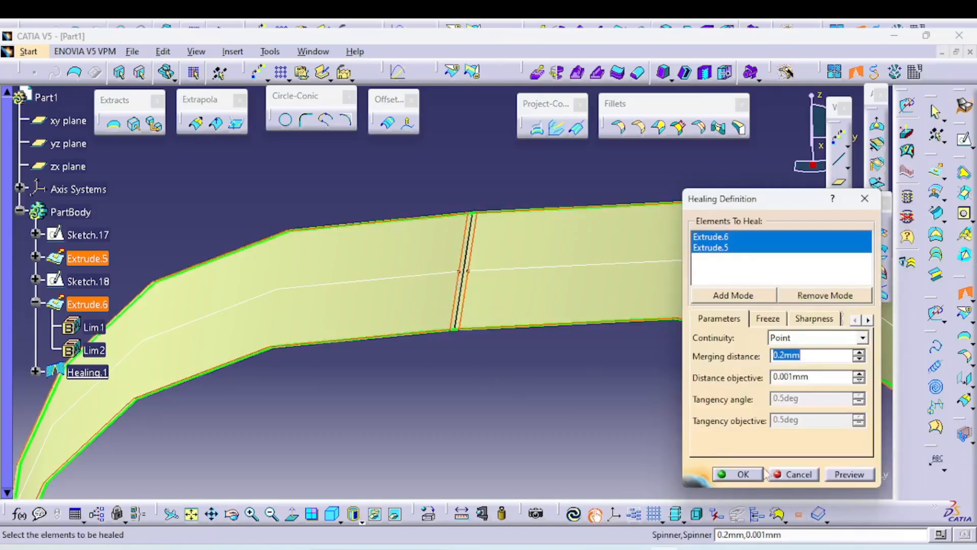
click(733, 474)
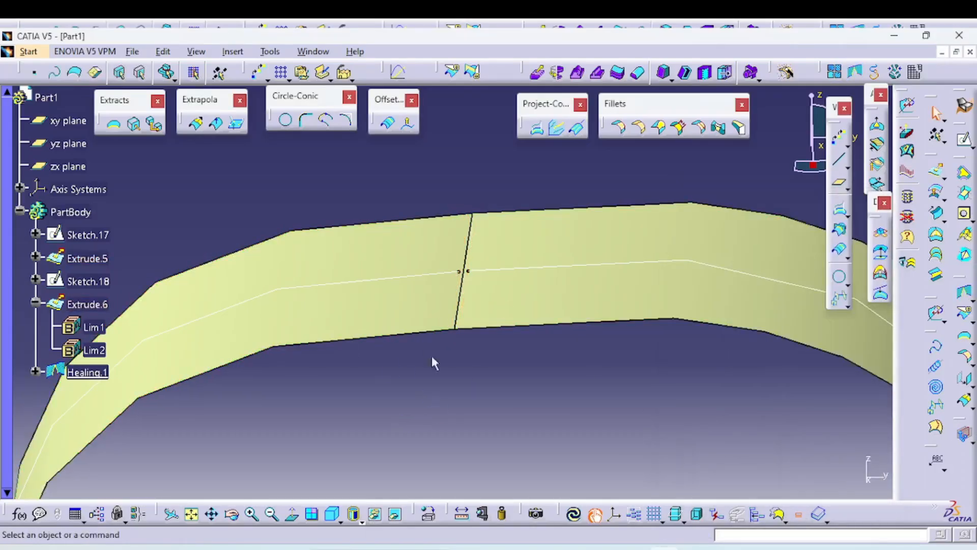
middle_drag(461, 378, 502, 322)
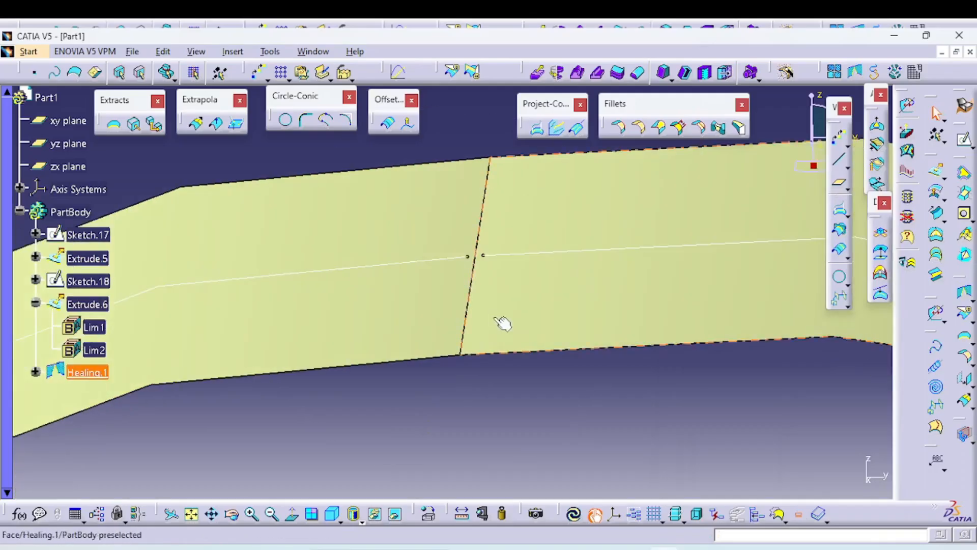
click(476, 352)
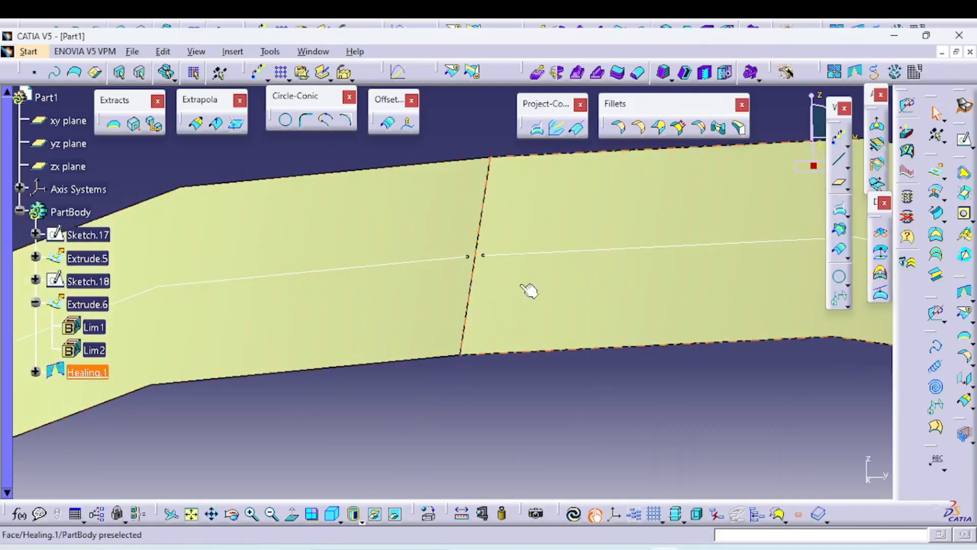